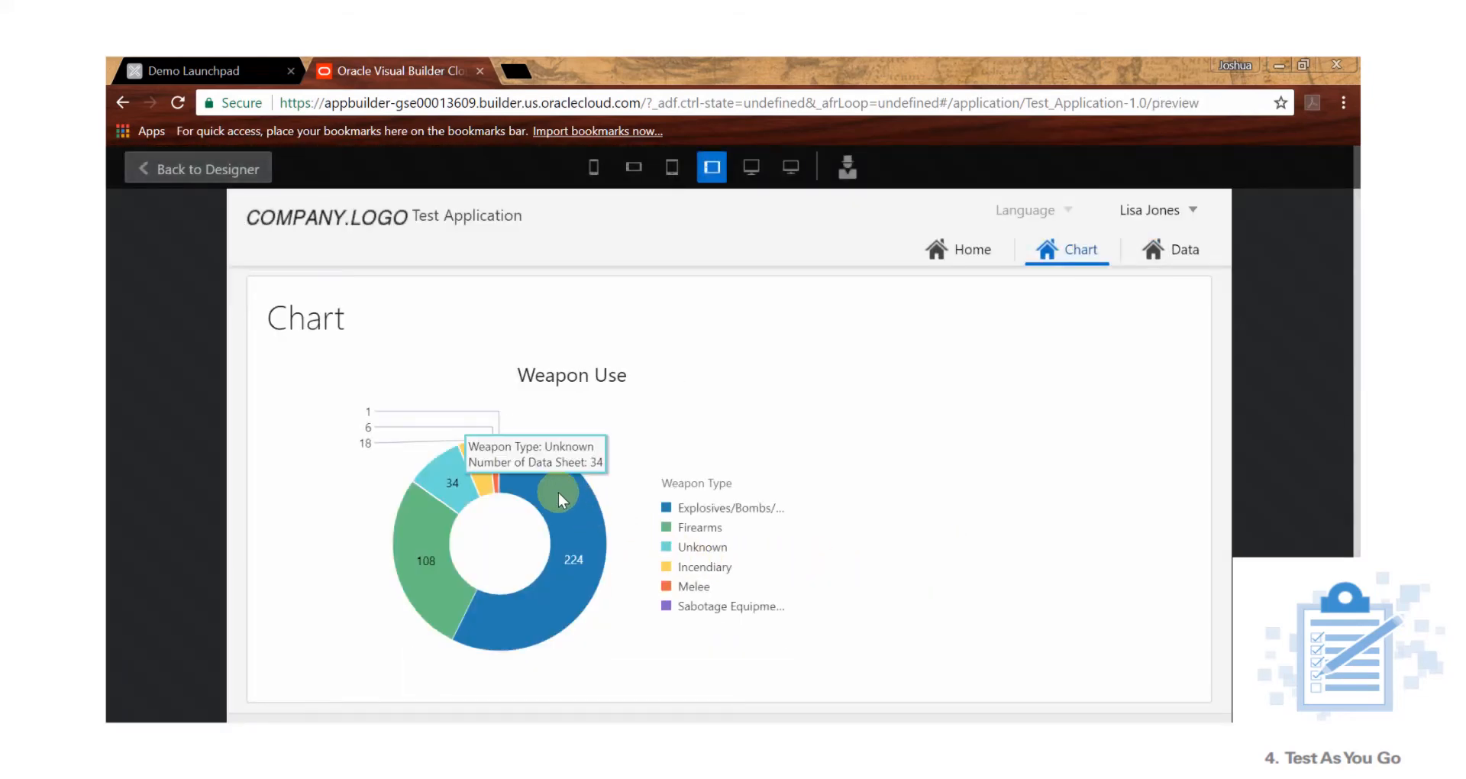
{"action": "left_click", "coordinate": [211, 169]}
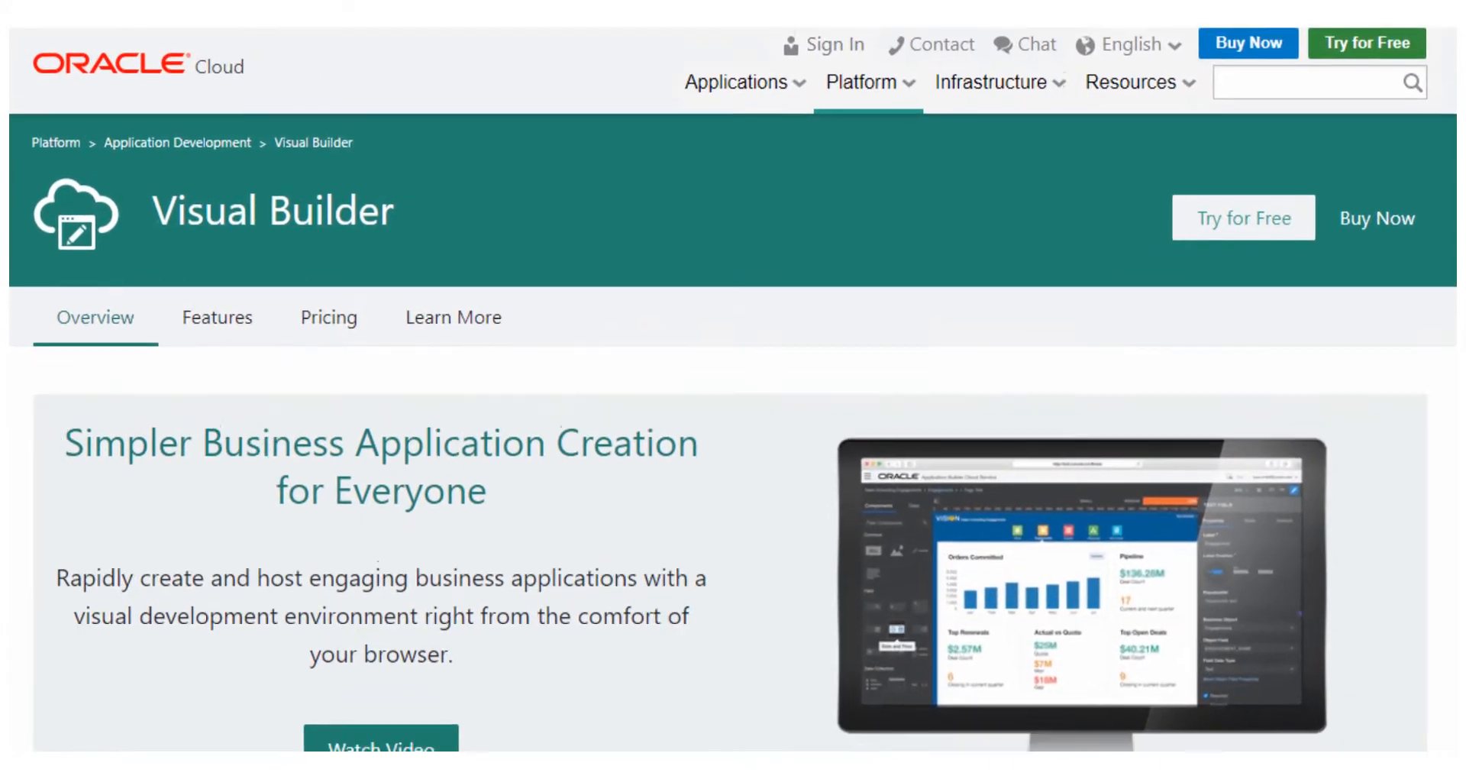
{"action": "scroll", "coordinate": [733, 389], "scroll_direction": "down", "scroll_amount": 4}
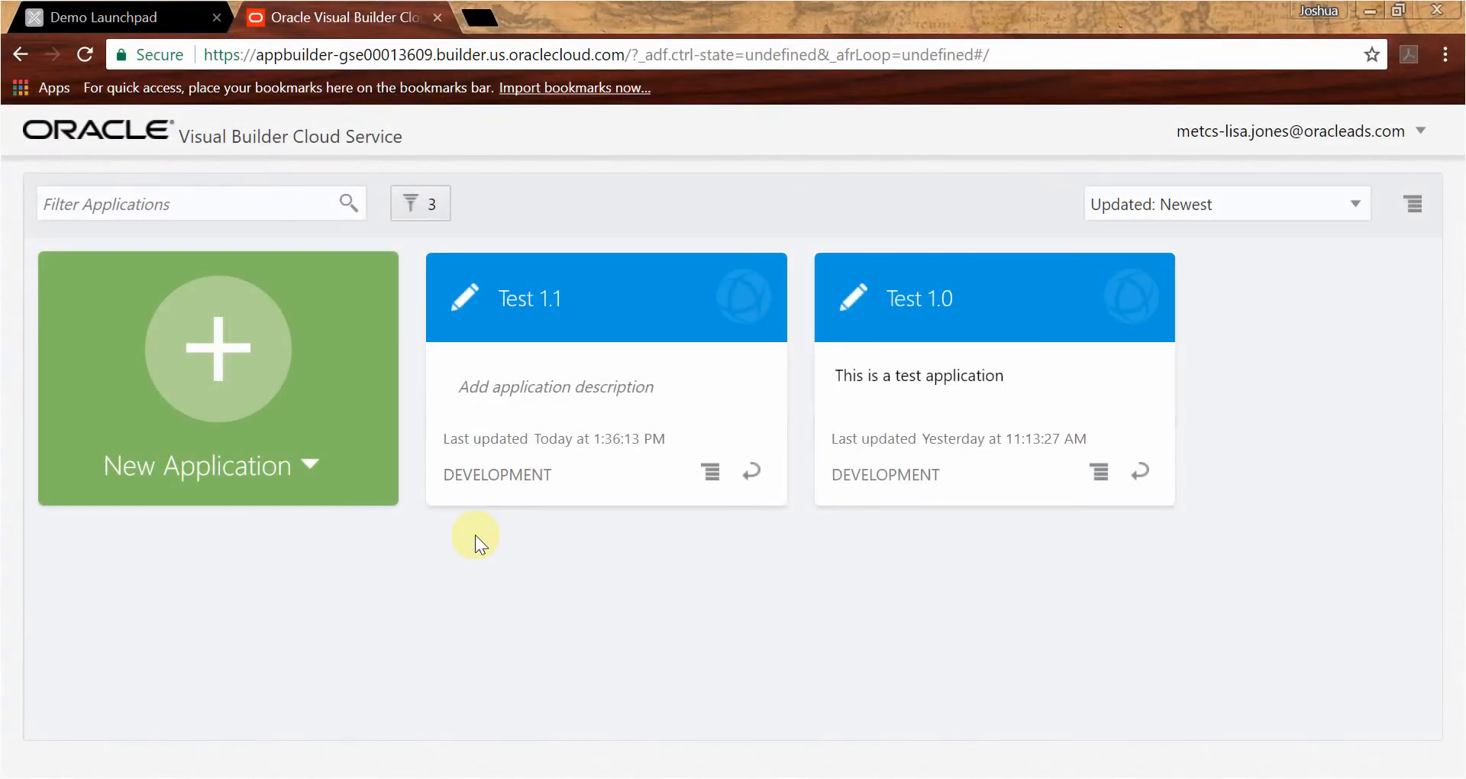
- Create a web application named Test Application with the Oracle Alta UI template and a navigation page named Data
{"action": "left_click", "coordinate": [296, 432]}
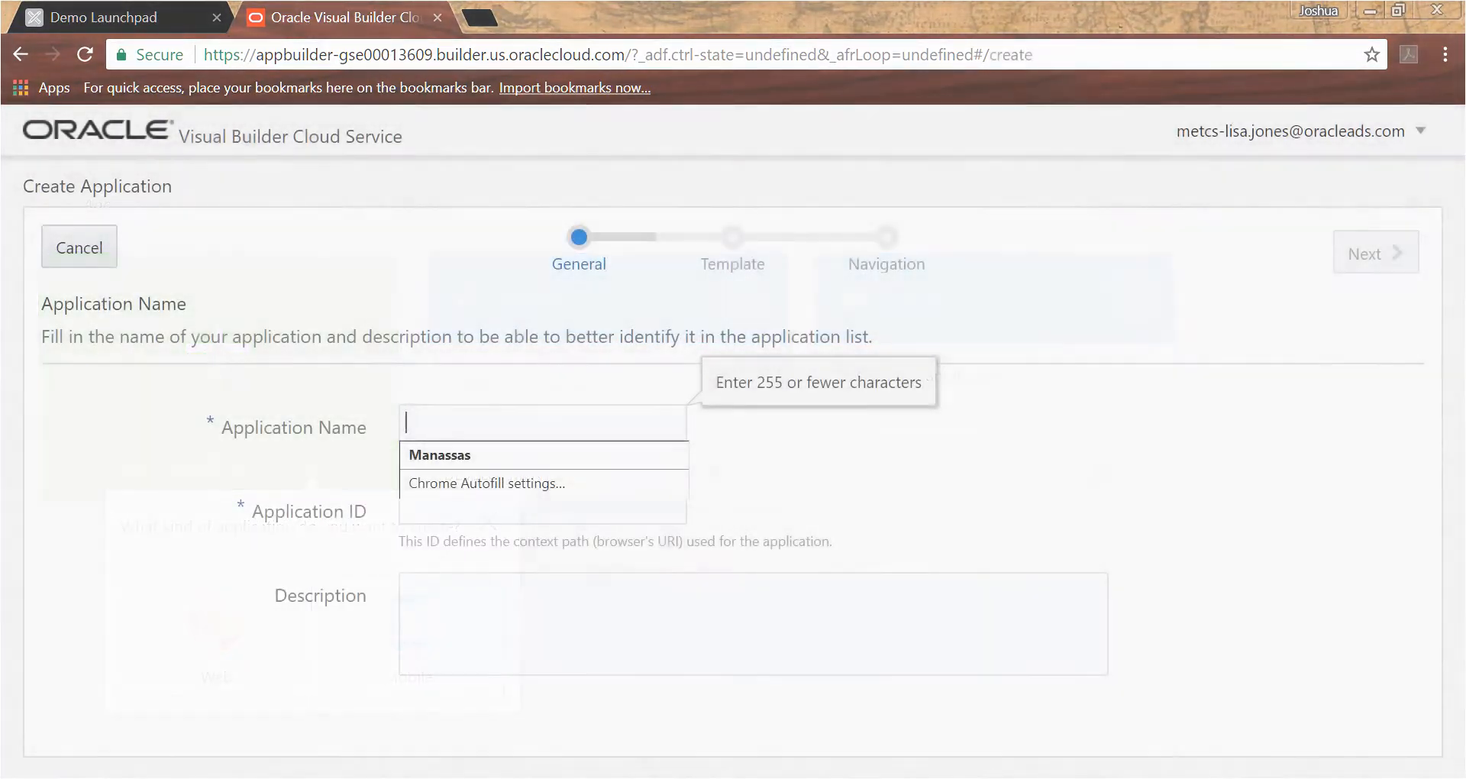
{"action": "type", "text": "Test Application"}
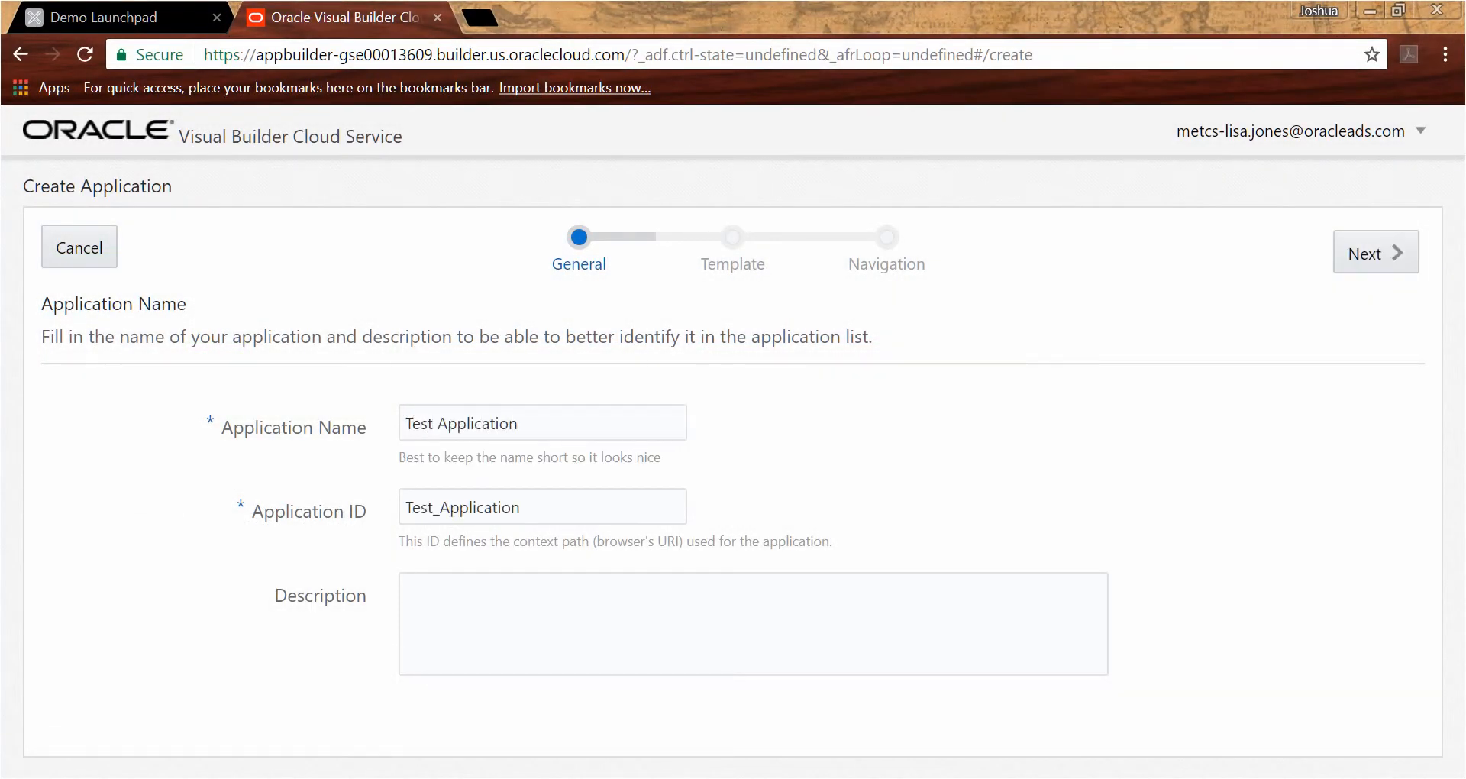
{"action": "left_click", "coordinate": [1337, 267]}
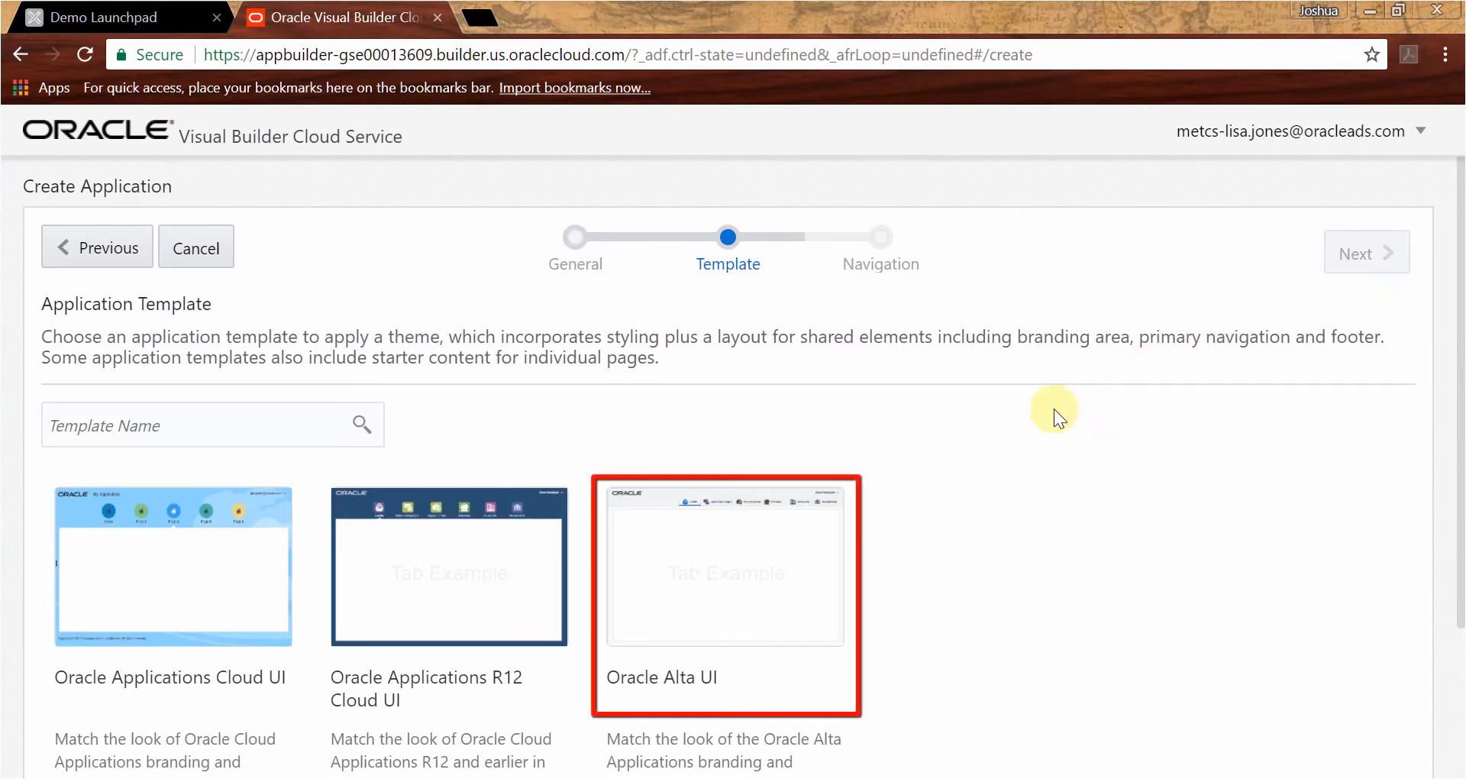
{"action": "left_click", "coordinate": [785, 544]}
{"action": "scroll", "coordinate": [840, 504], "scroll_direction": "down", "scroll_amount": 1}
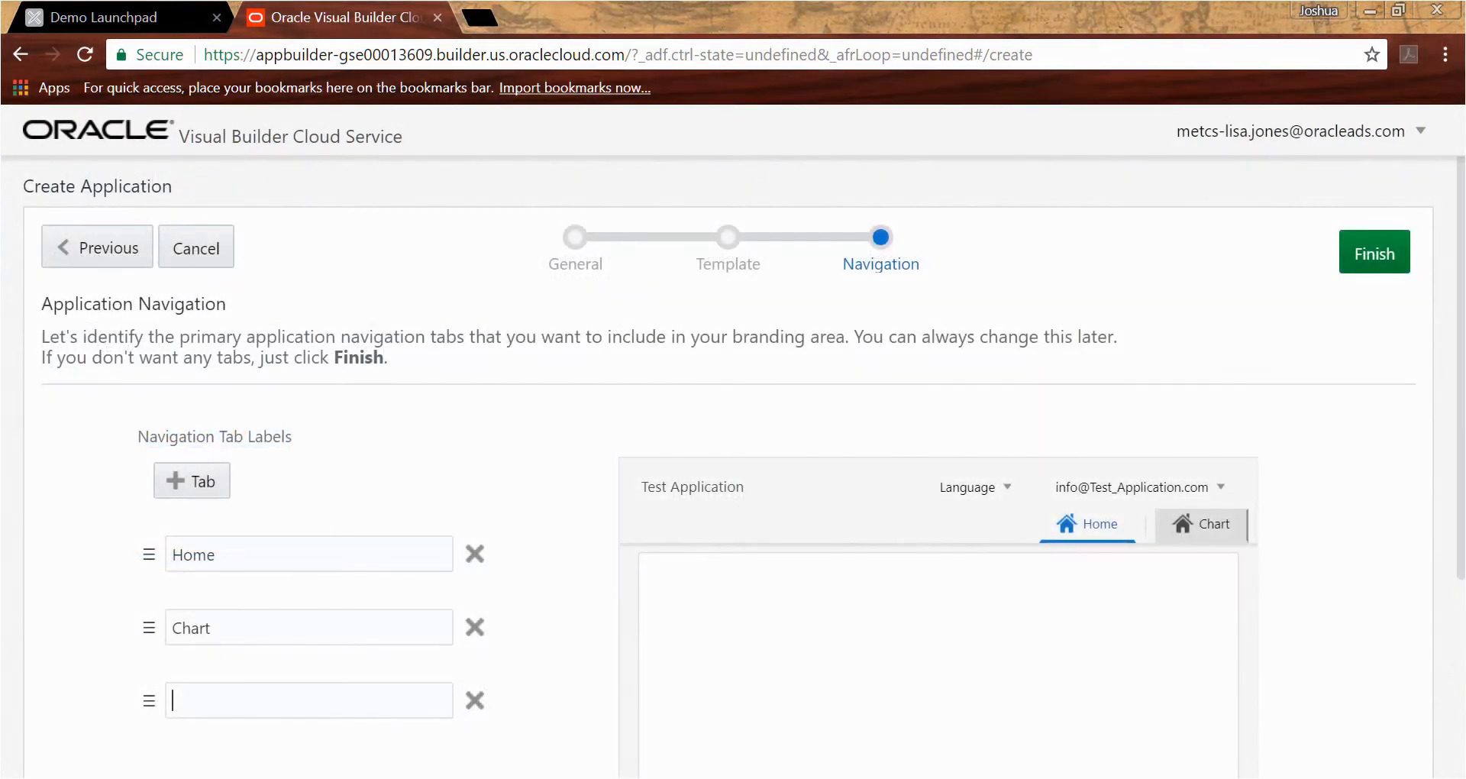
{"action": "type", "text": "Data"}
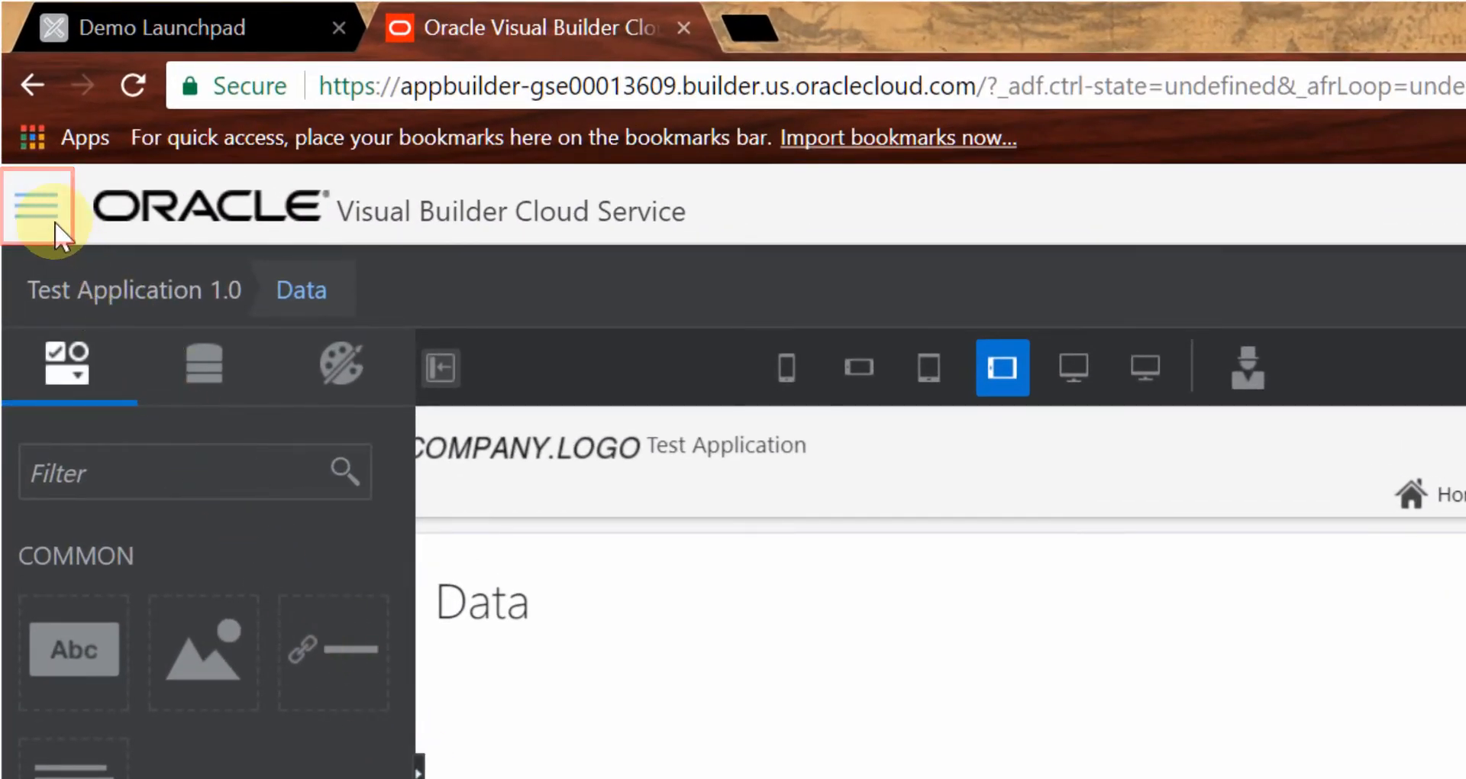
- Import new business objects from the 2015GTD-January.xlsx file
{"action": "left_click", "coordinate": [60, 228]}
{"action": "left_click", "coordinate": [124, 336]}
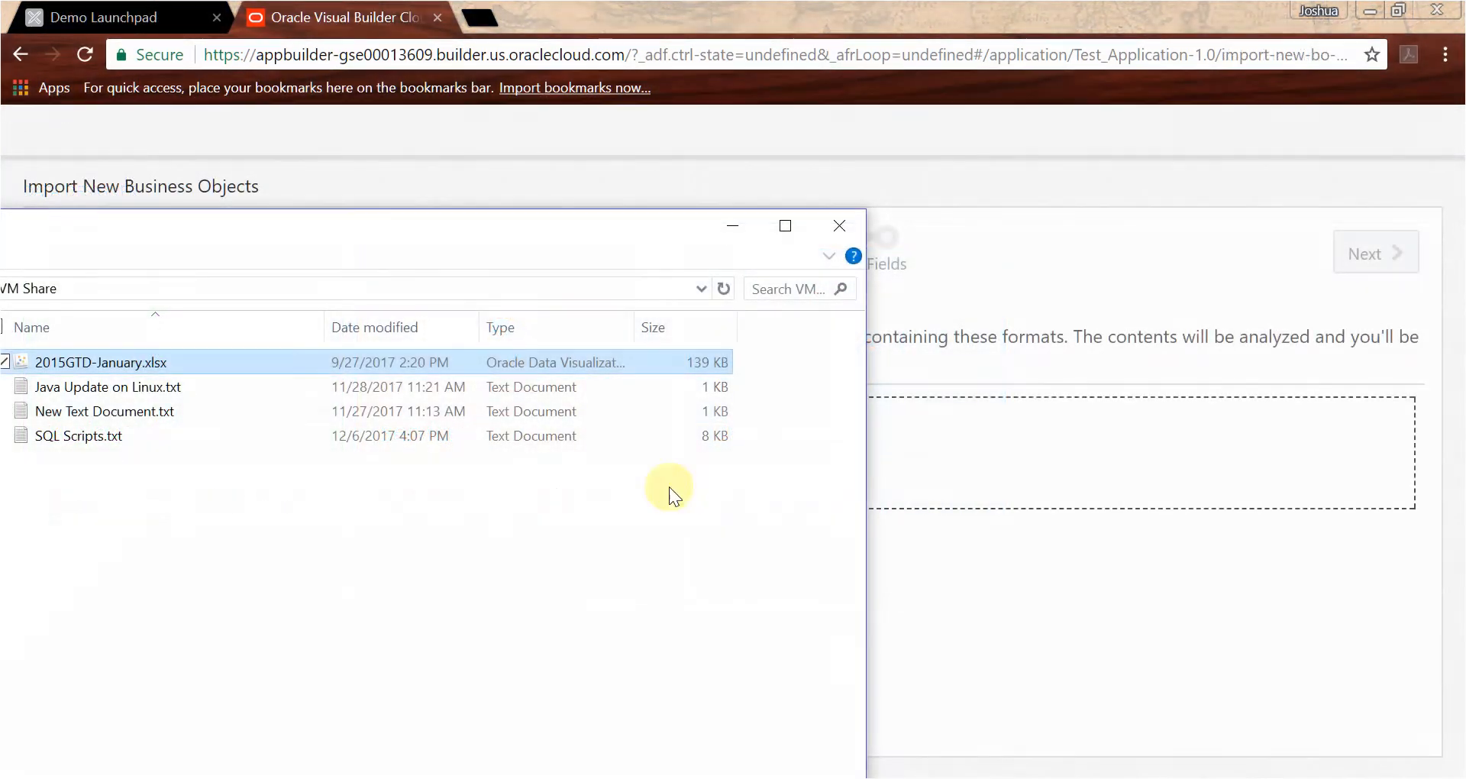
{"action": "left_click_drag", "start_coordinate": [249, 365], "coordinate": [969, 454]}
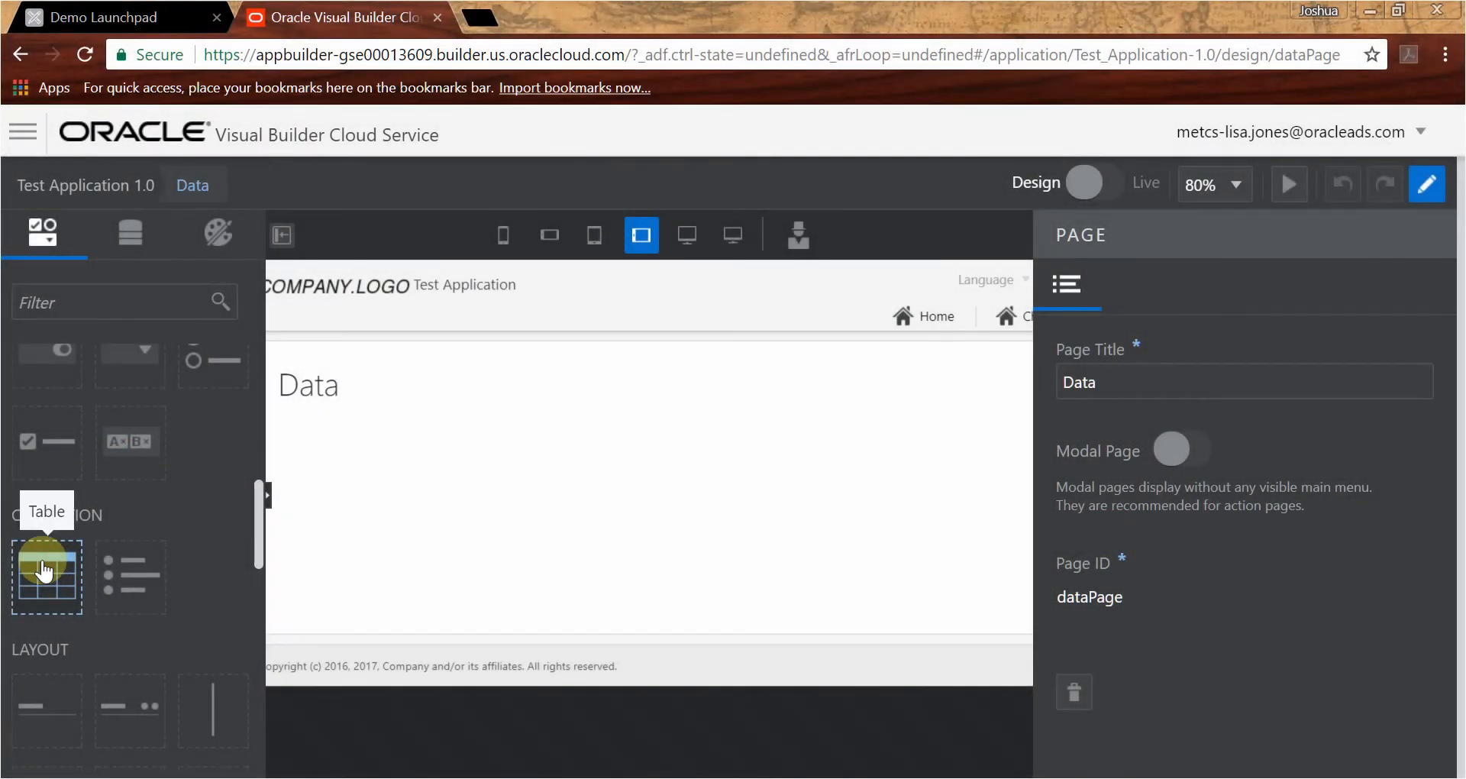
- Add a table to the Data page based on the Data Sheet business object and include the Terror Group field
{"action": "left_click_drag", "start_coordinate": [43, 569], "coordinate": [461, 580]}
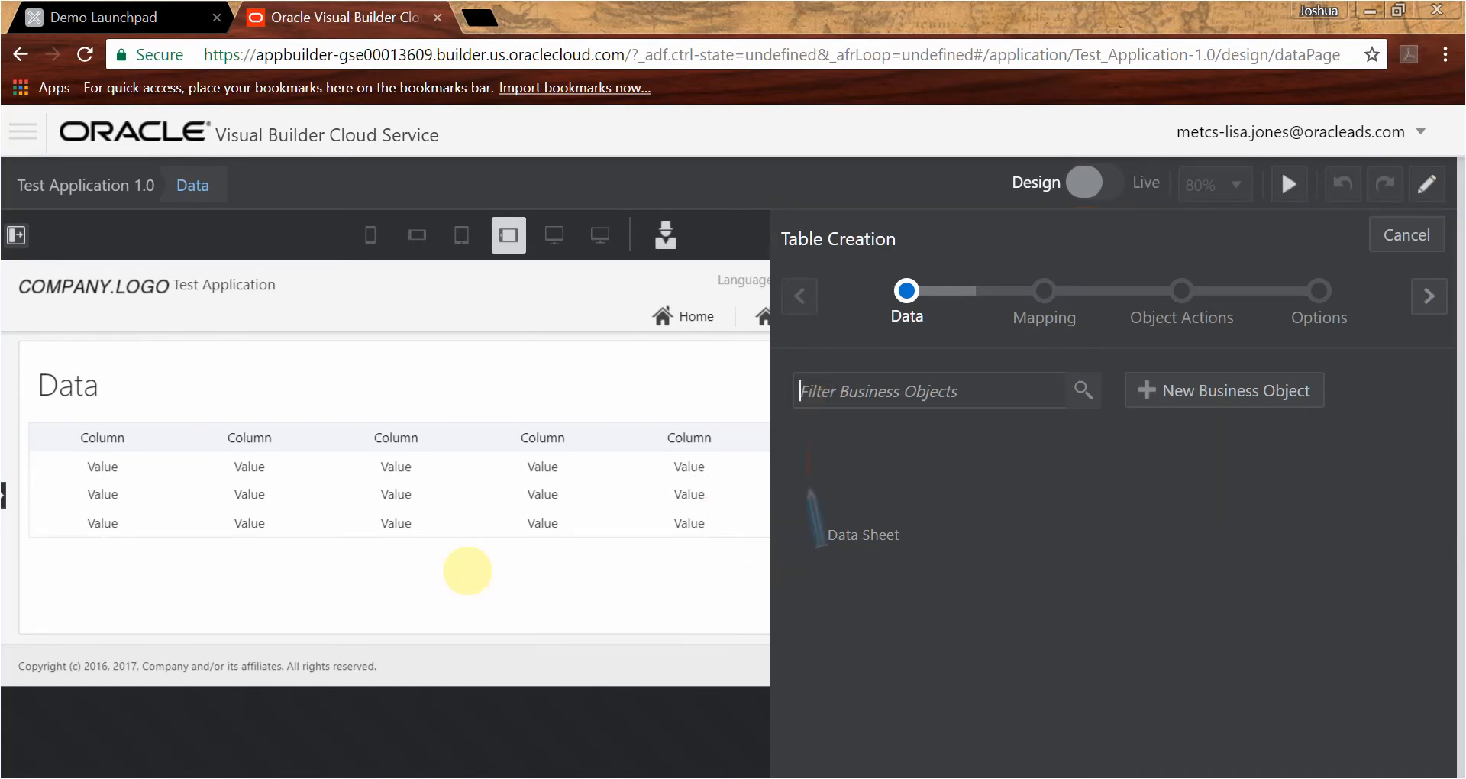
{"action": "left_click", "coordinate": [870, 491]}
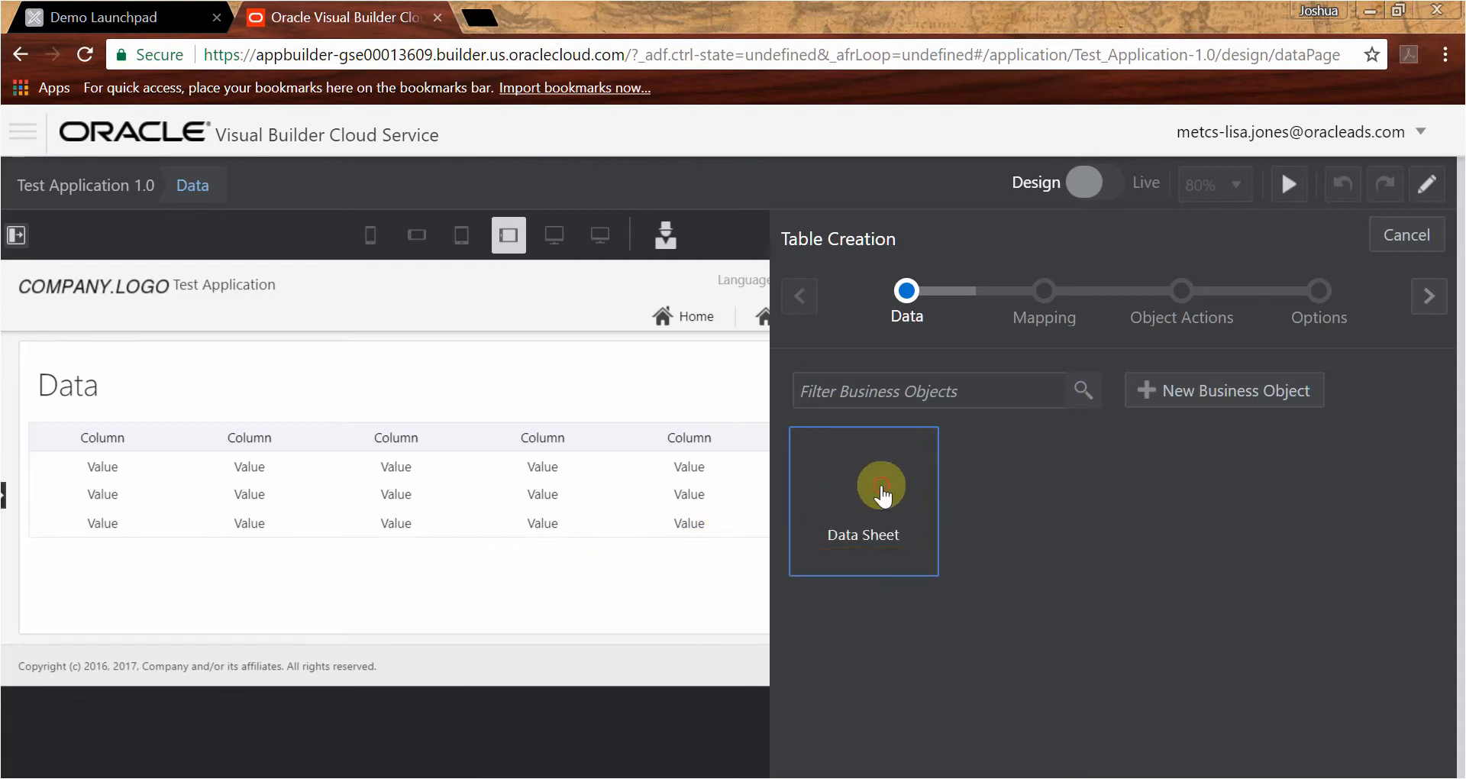
{"action": "scroll", "coordinate": [877, 494], "scroll_direction": "down", "scroll_amount": 3}
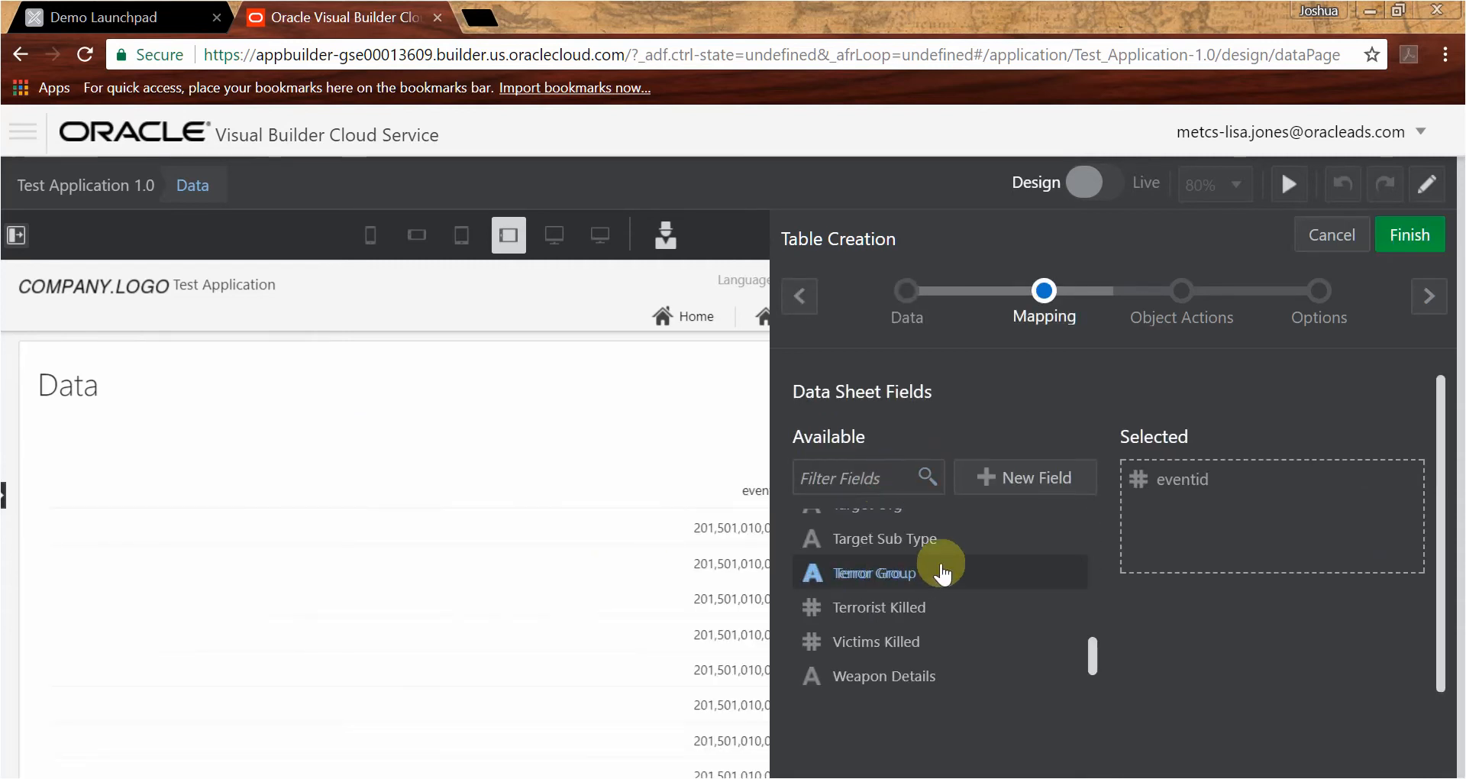
{"action": "mouse_move", "coordinate": [948, 563]}
{"action": "left_mouse_down"}
{"action": "mouse_move", "coordinate": [1148, 533]}
{"action": "mouse_move", "coordinate": [1133, 550]}
{"action": "left_mouse_up"}
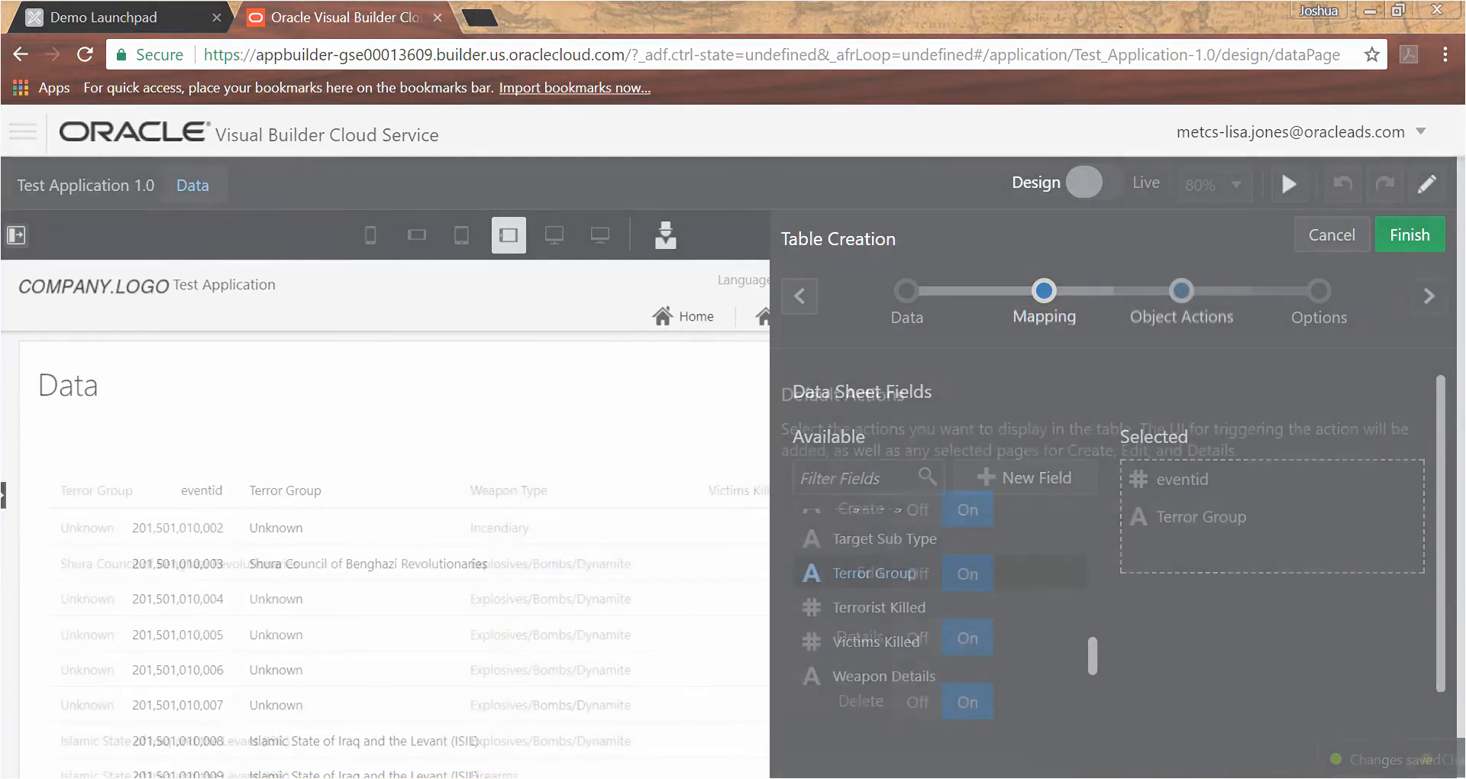
- Turn off the table's default Create, Edit and Delete actions
{"action": "left_click", "coordinate": [1429, 297]}
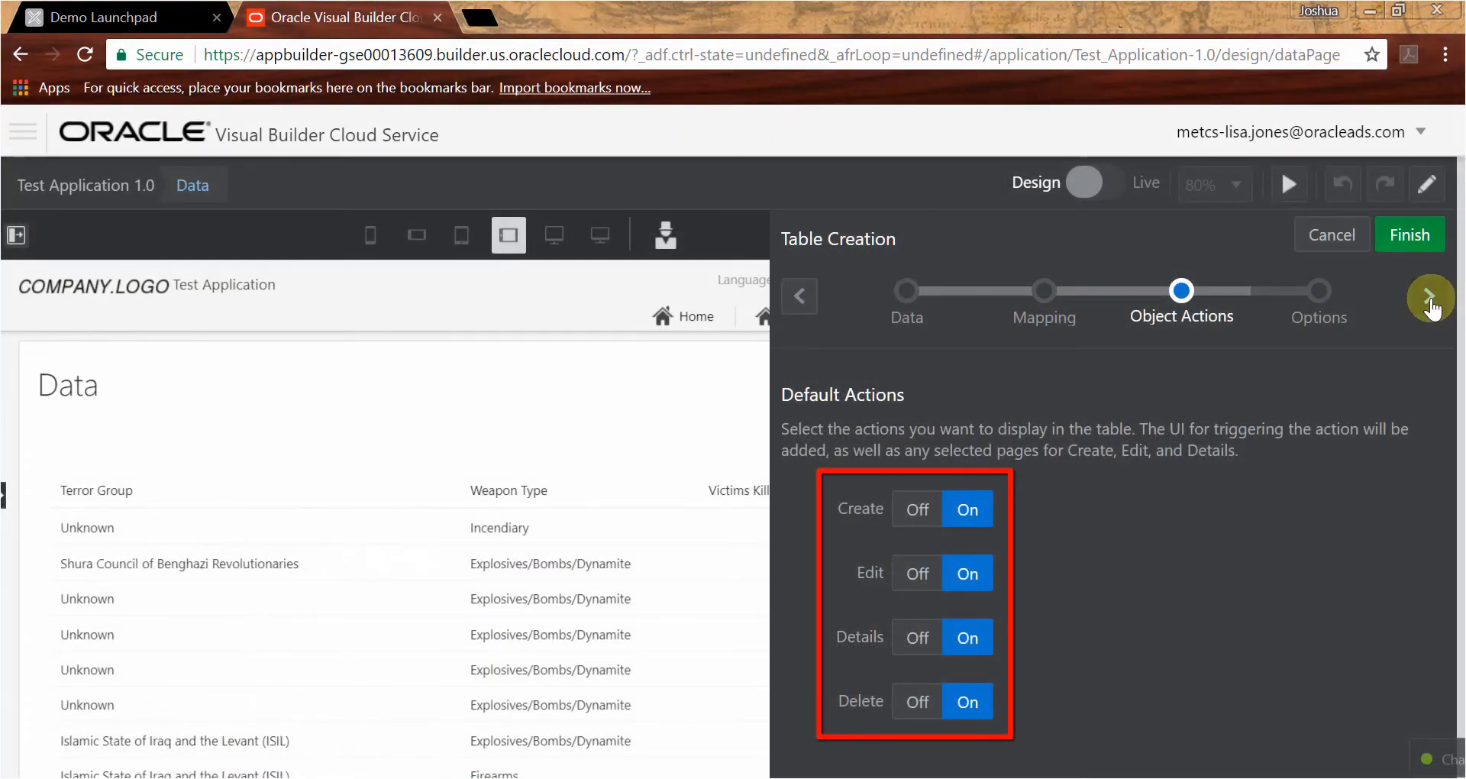
{"action": "left_click", "coordinate": [912, 512]}
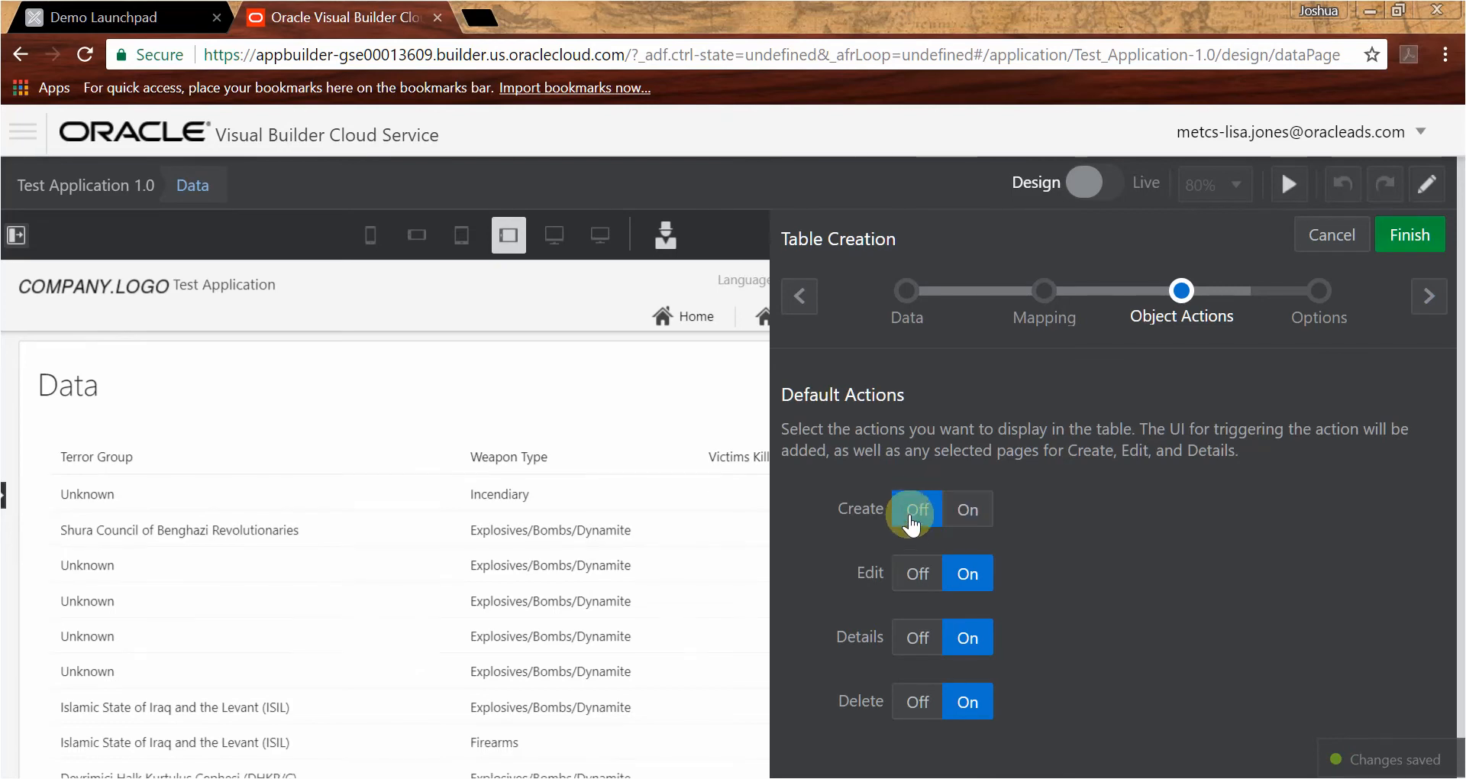
{"action": "left_click", "coordinate": [916, 577]}
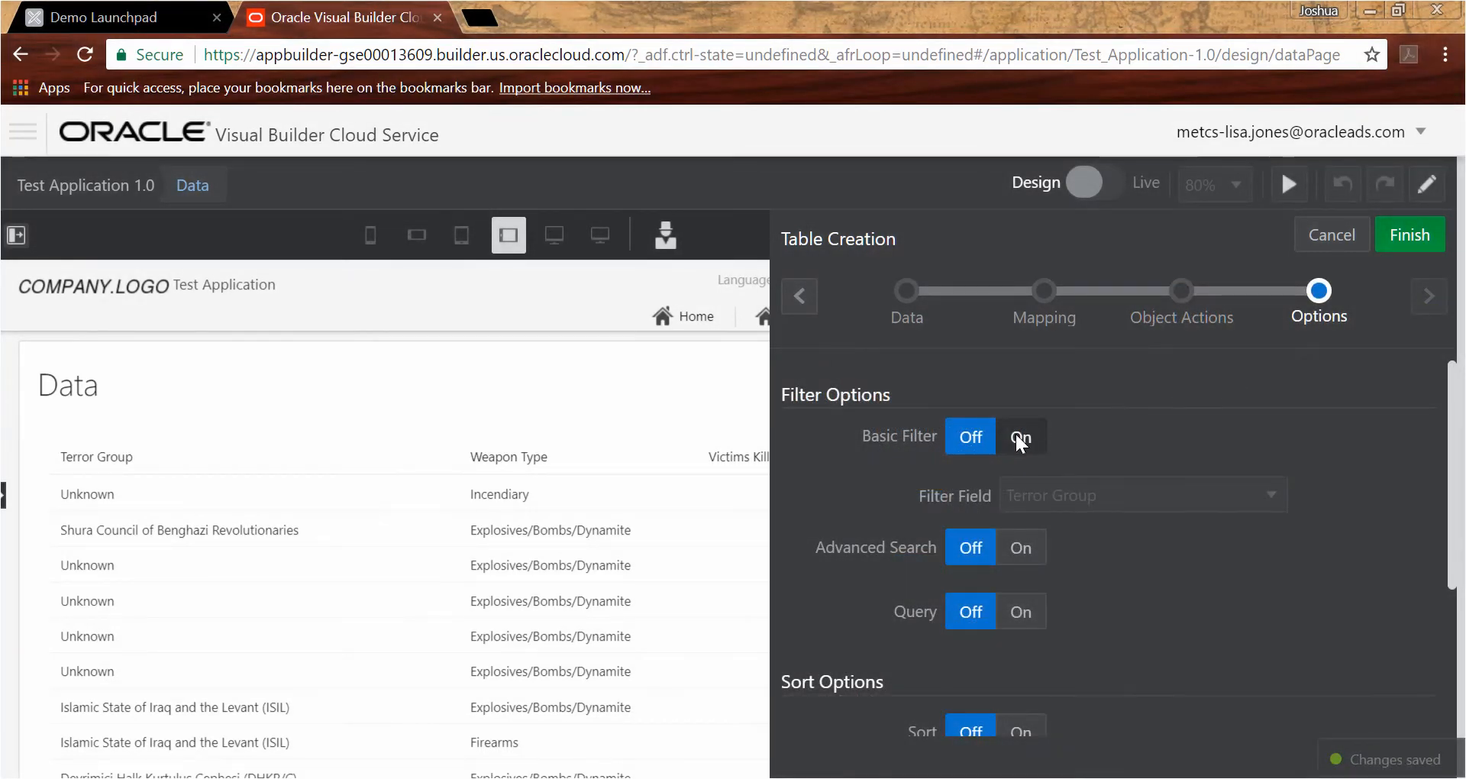
- Enable the basic filter on Terror Group, advanced search, and a Does Not Equal query on Terror Group for the table
{"action": "left_click", "coordinate": [1018, 438]}
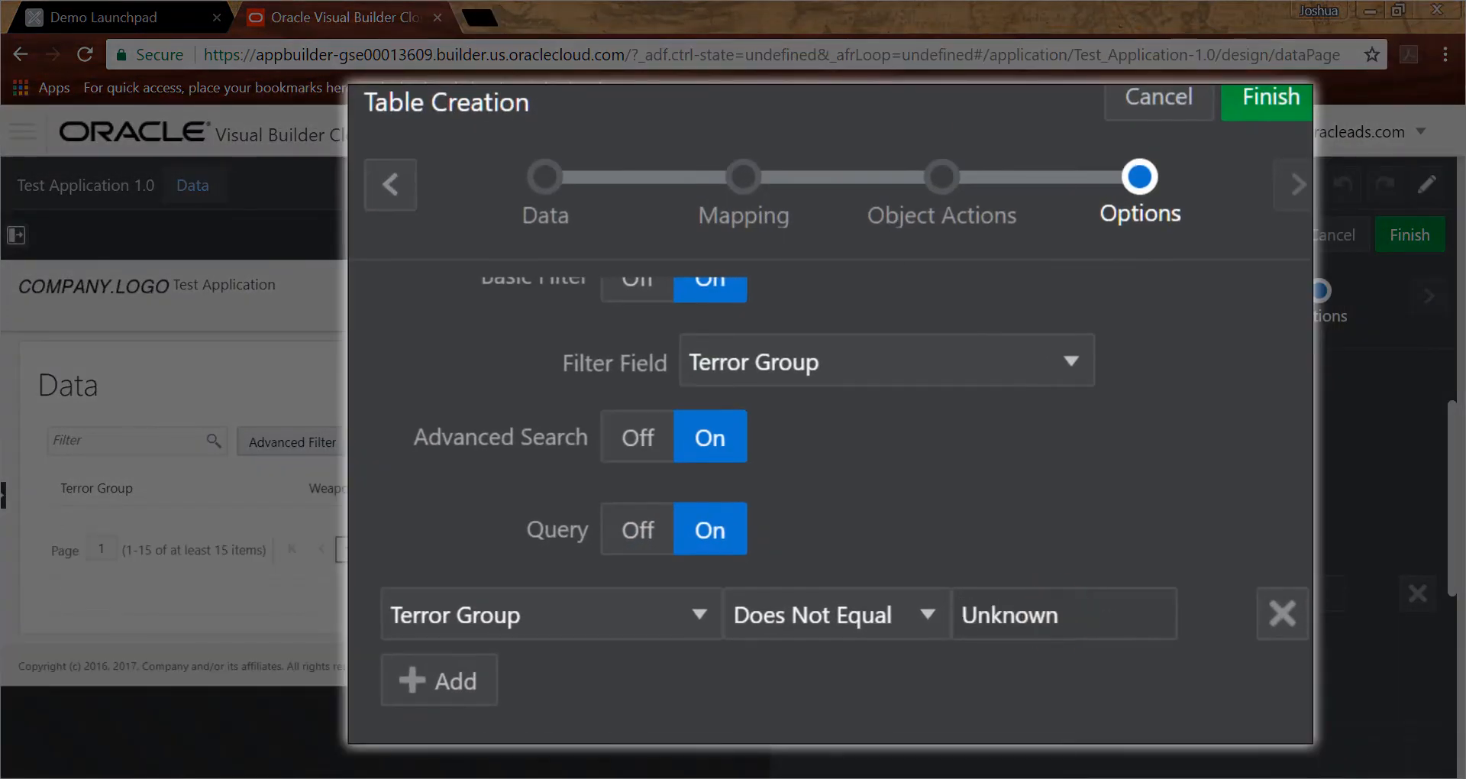
{"action": "left_click", "coordinate": [517, 672]}
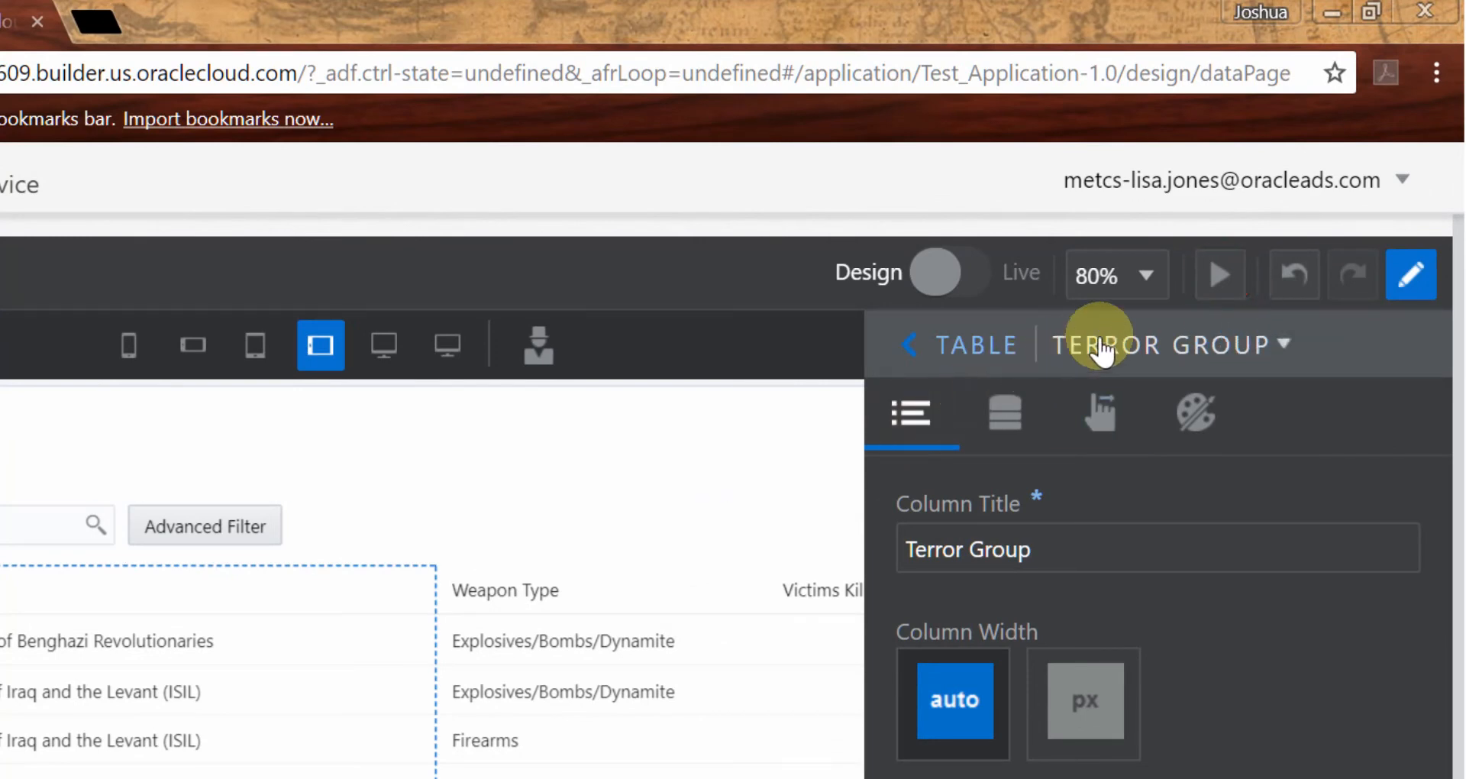
- Preview the Data page and open the details of the first record in the table
{"action": "left_click", "coordinate": [1219, 276]}
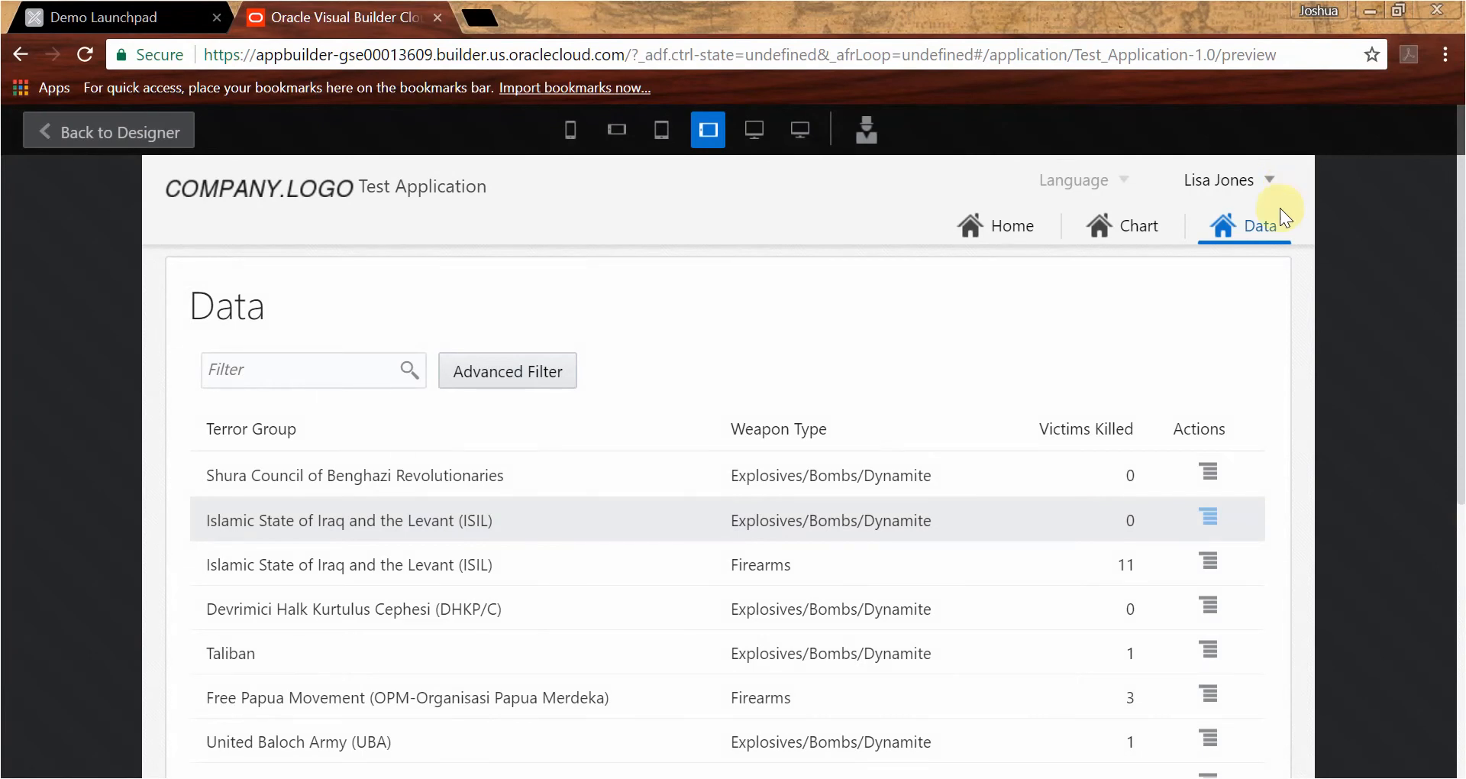
{"action": "left_click", "coordinate": [1206, 471]}
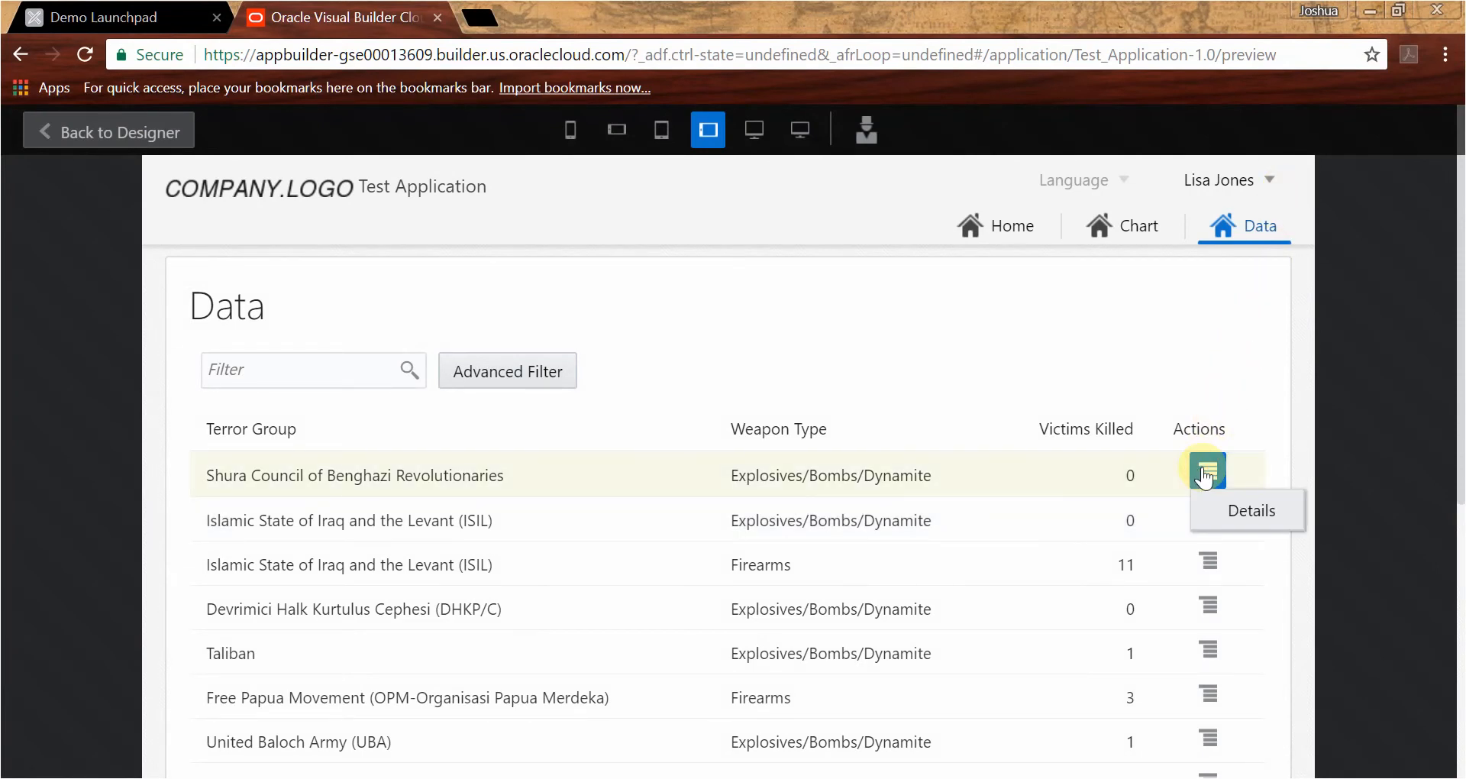
{"action": "left_click", "coordinate": [1229, 508]}
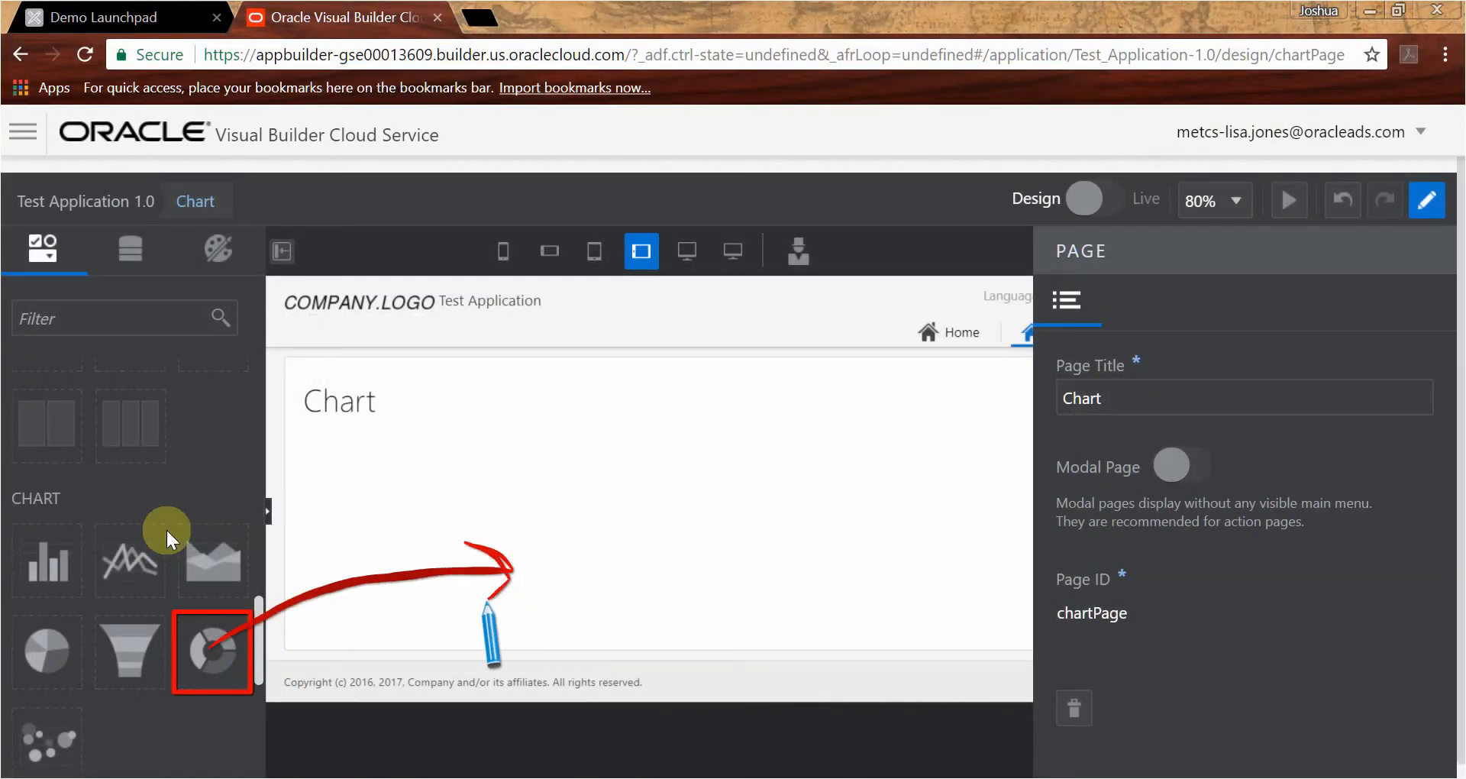
- Add a donut chart to the Chart page showing the Data Sheet count grouped by Weapon Type, and widen it
{"action": "left_click_drag", "start_coordinate": [192, 642], "coordinate": [411, 461]}
{"action": "left_click", "coordinate": [1179, 606]}
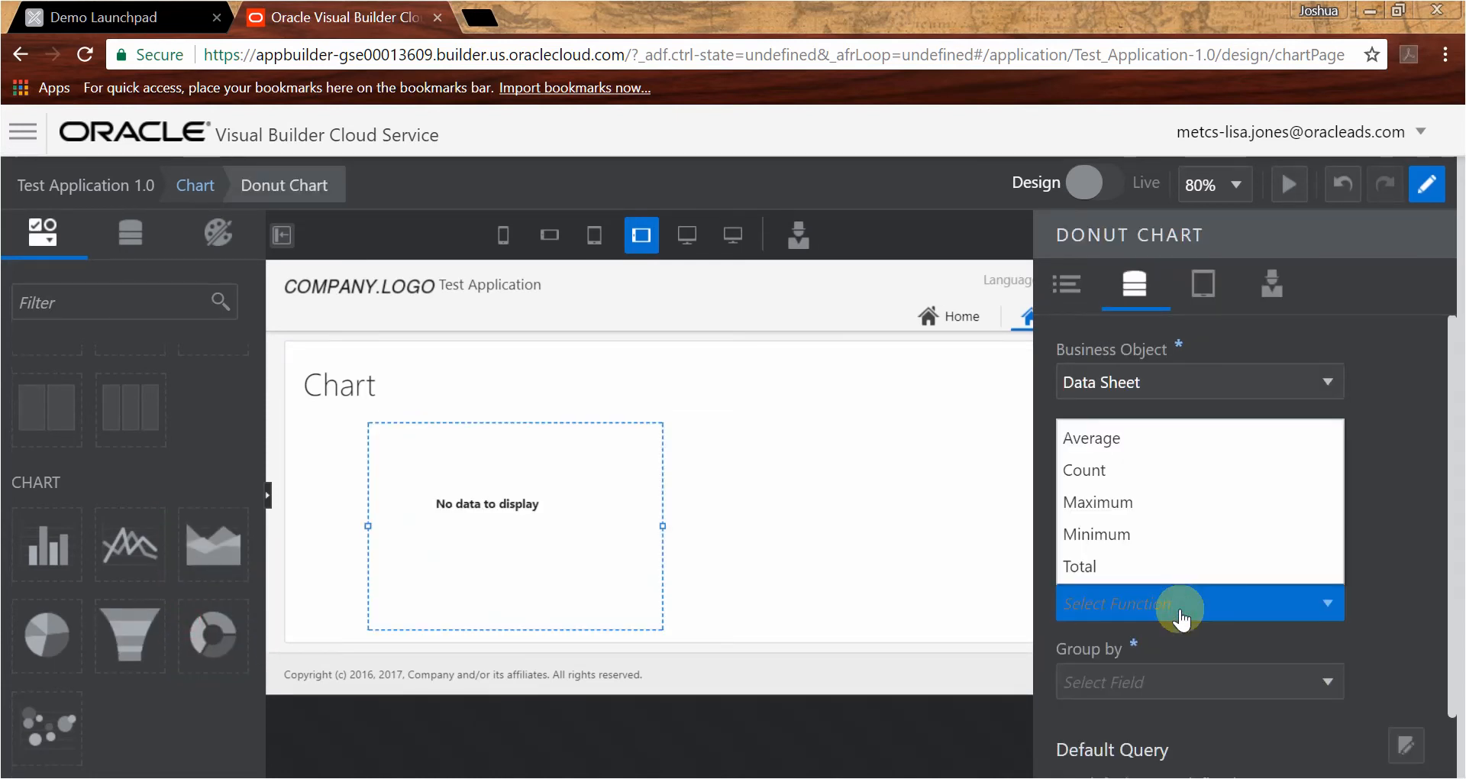
{"action": "left_click", "coordinate": [1145, 470]}
{"action": "left_click", "coordinate": [1160, 690]}
{"action": "left_click", "coordinate": [1164, 514]}
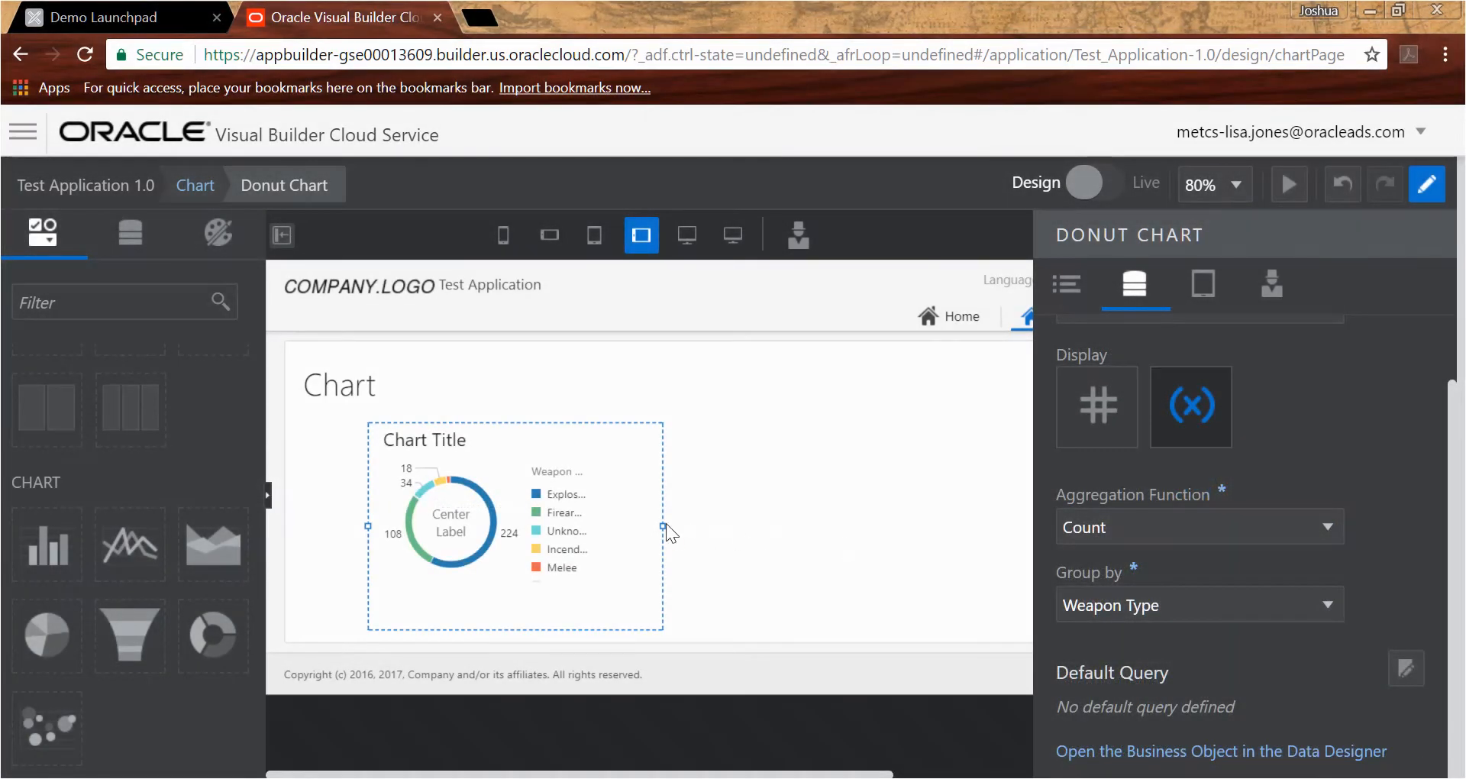
{"action": "left_click_drag", "start_coordinate": [667, 526], "coordinate": [763, 517]}
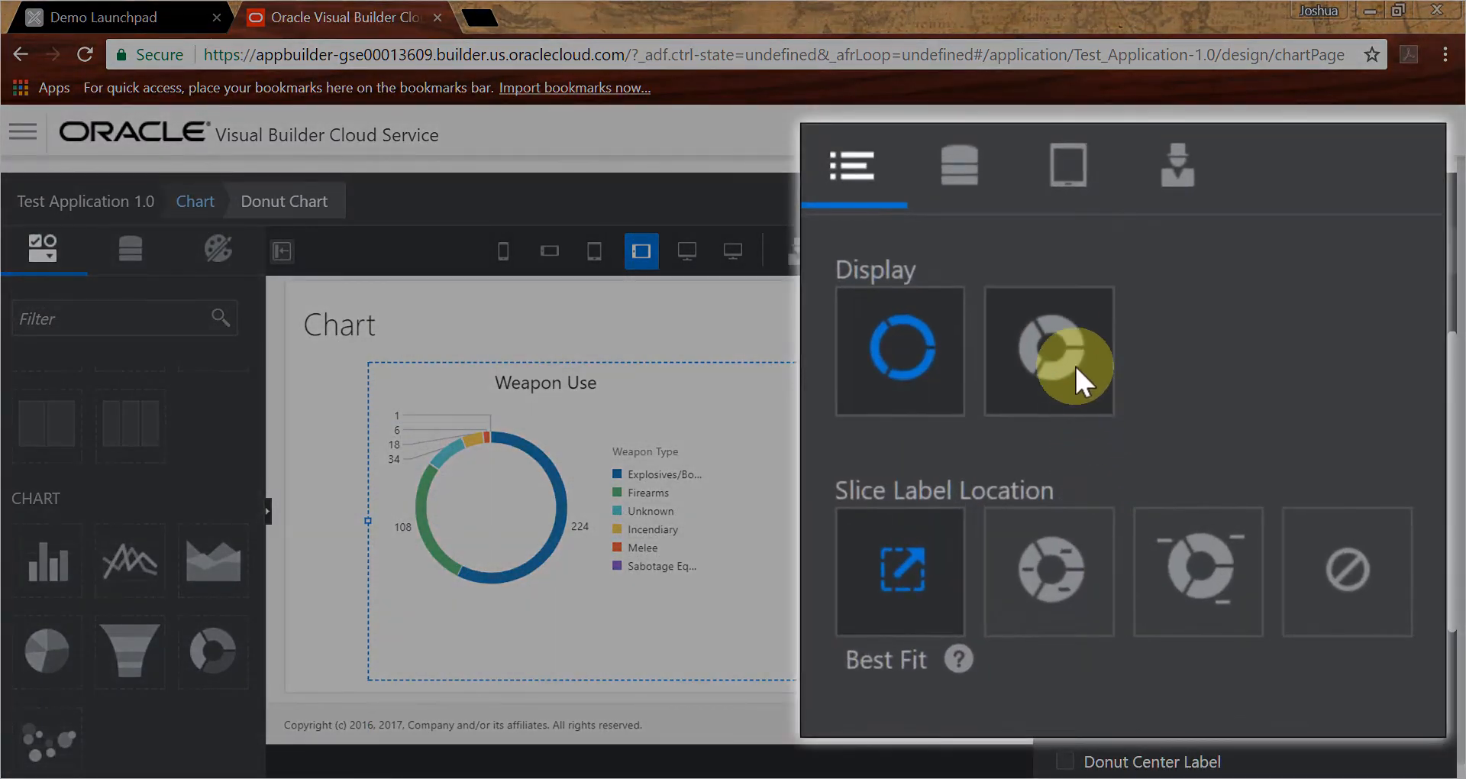
- Switch the donut chart's display to the thick ring style and preview the application
{"action": "left_click", "coordinate": [1190, 416]}
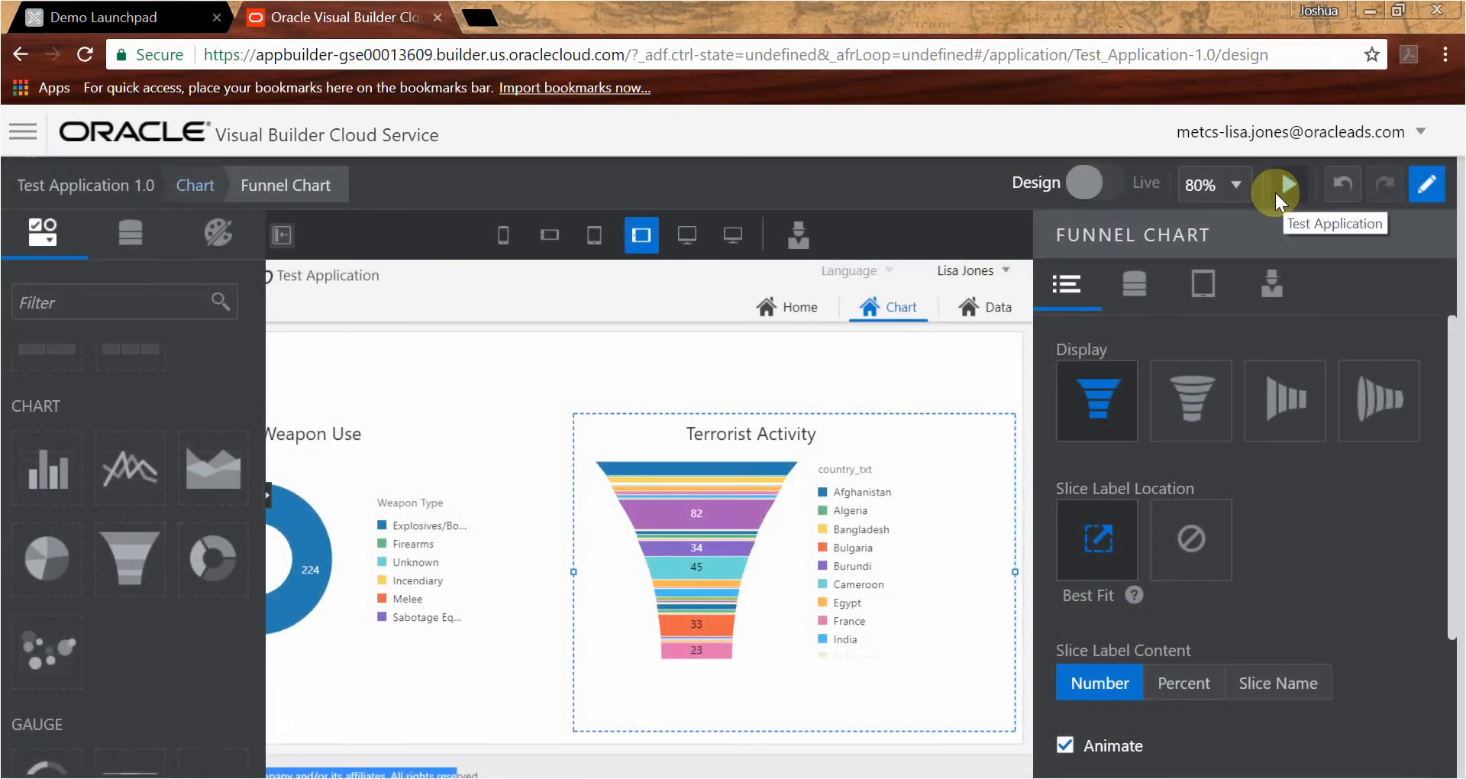
{"action": "left_click", "coordinate": [1276, 192]}
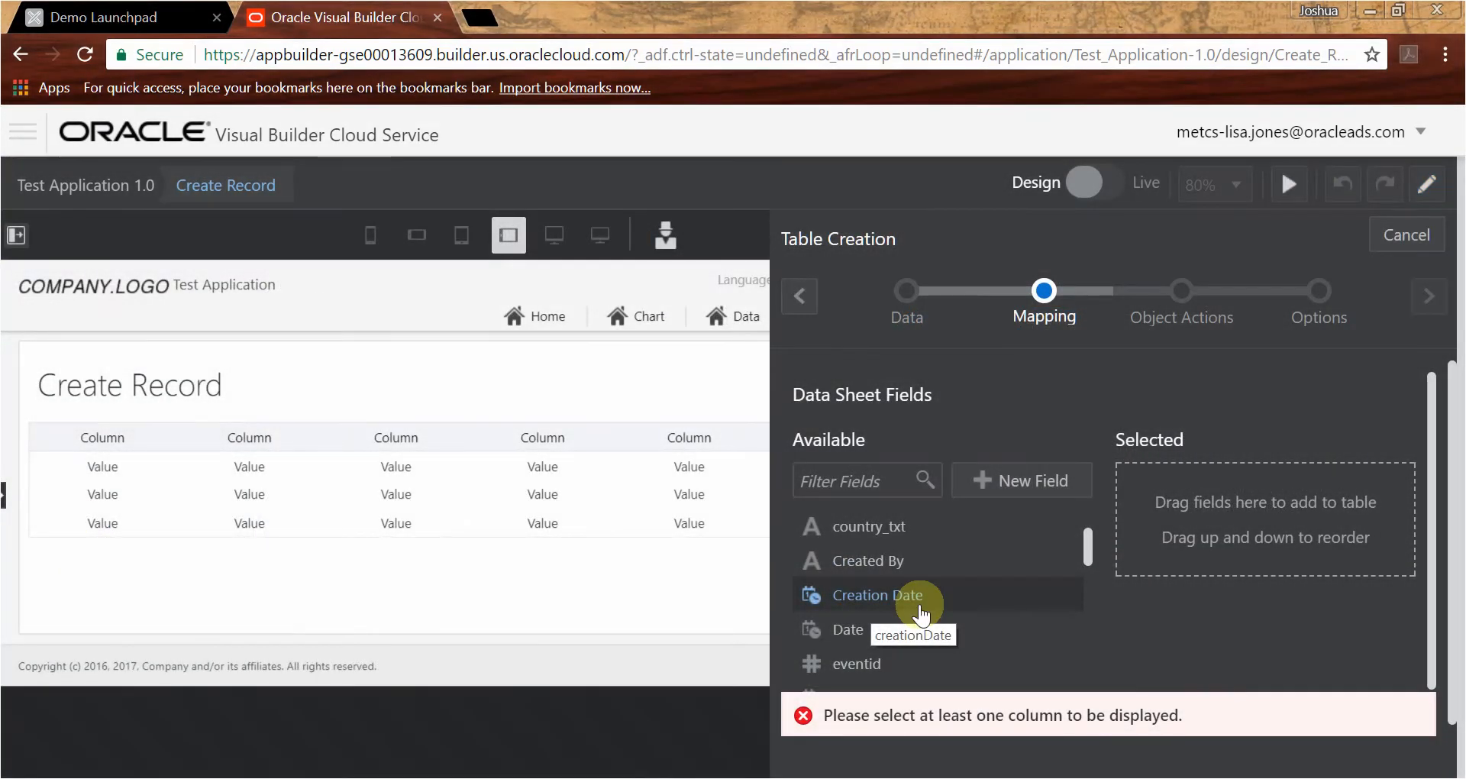
- Include the Creation Date and Created By fields in the Create Record page's table and continue past field mapping
{"action": "left_click_drag", "start_coordinate": [916, 595], "coordinate": [1145, 527]}
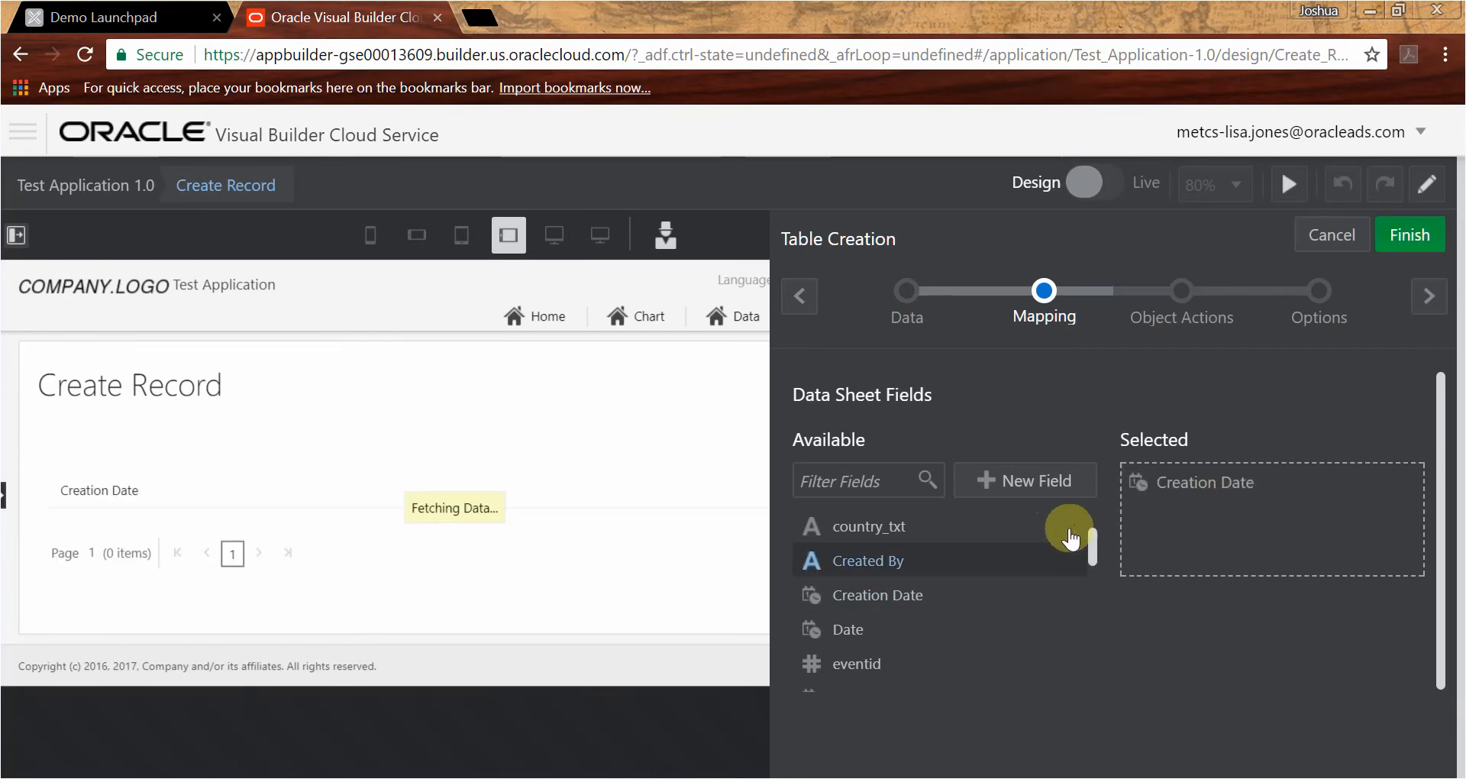
{"action": "left_click_drag", "start_coordinate": [899, 556], "coordinate": [1168, 524]}
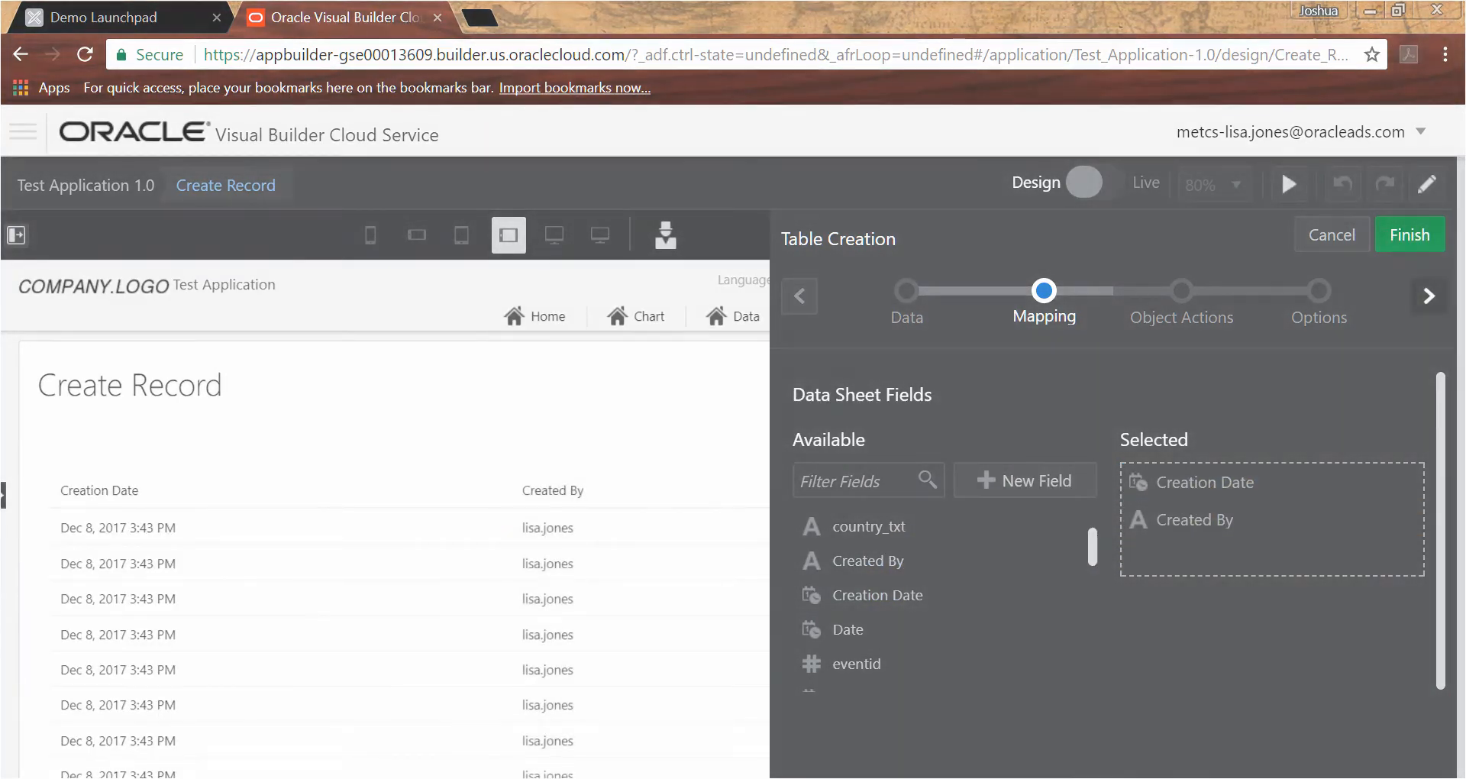
{"action": "left_click", "coordinate": [1428, 296]}
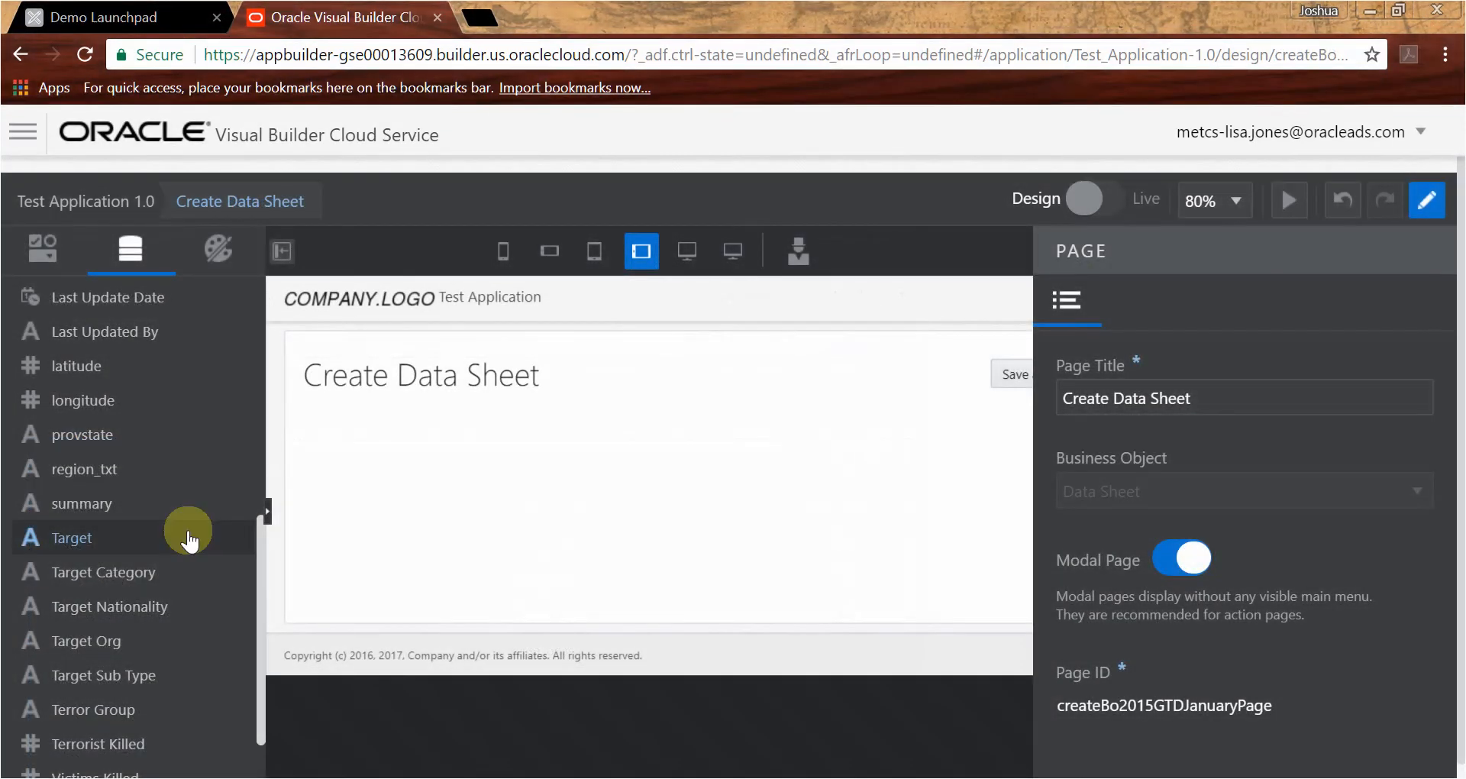
- Add the Terror Group field to the Create Data Sheet page as a single-line text input
{"action": "left_click_drag", "start_coordinate": [137, 703], "coordinate": [380, 560]}
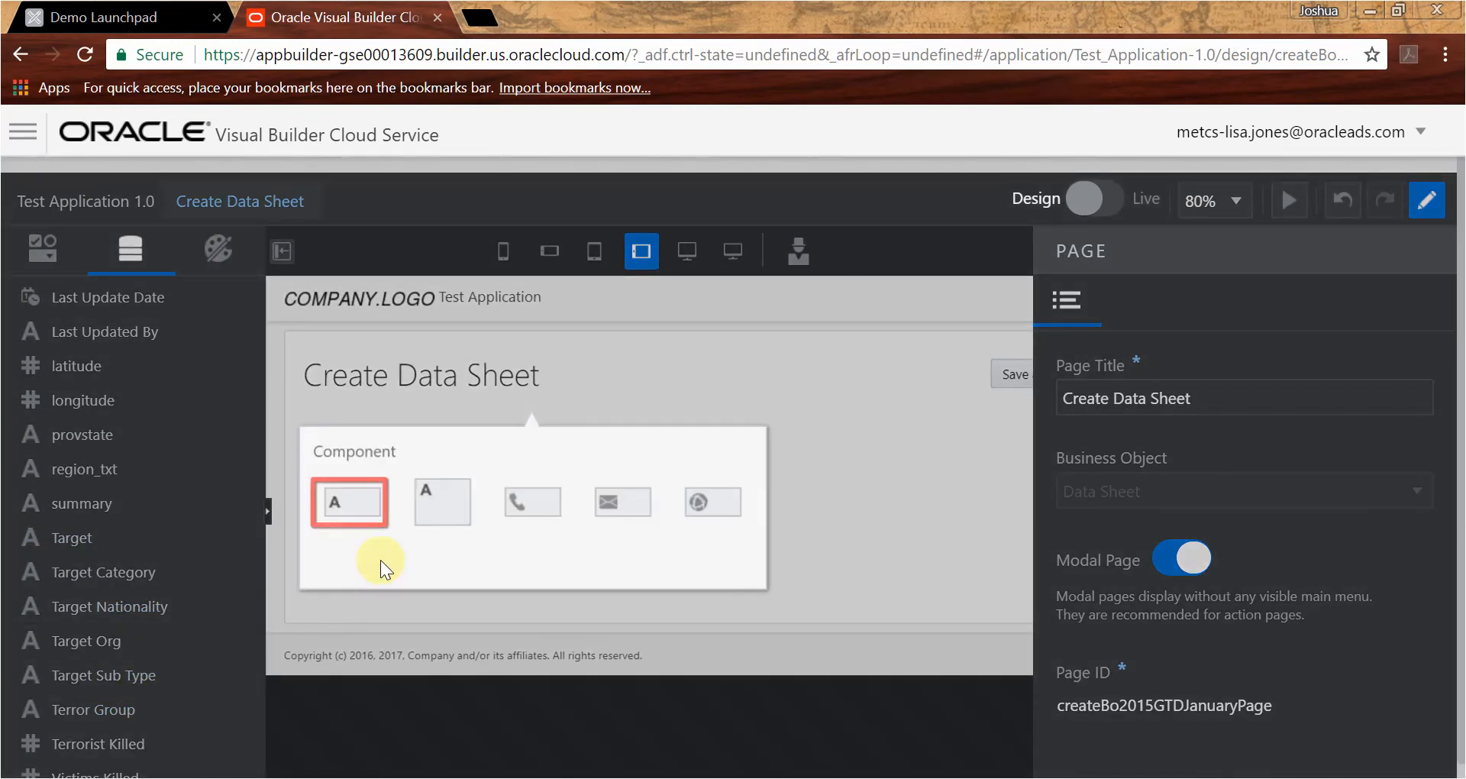
{"action": "left_click", "coordinate": [366, 501]}
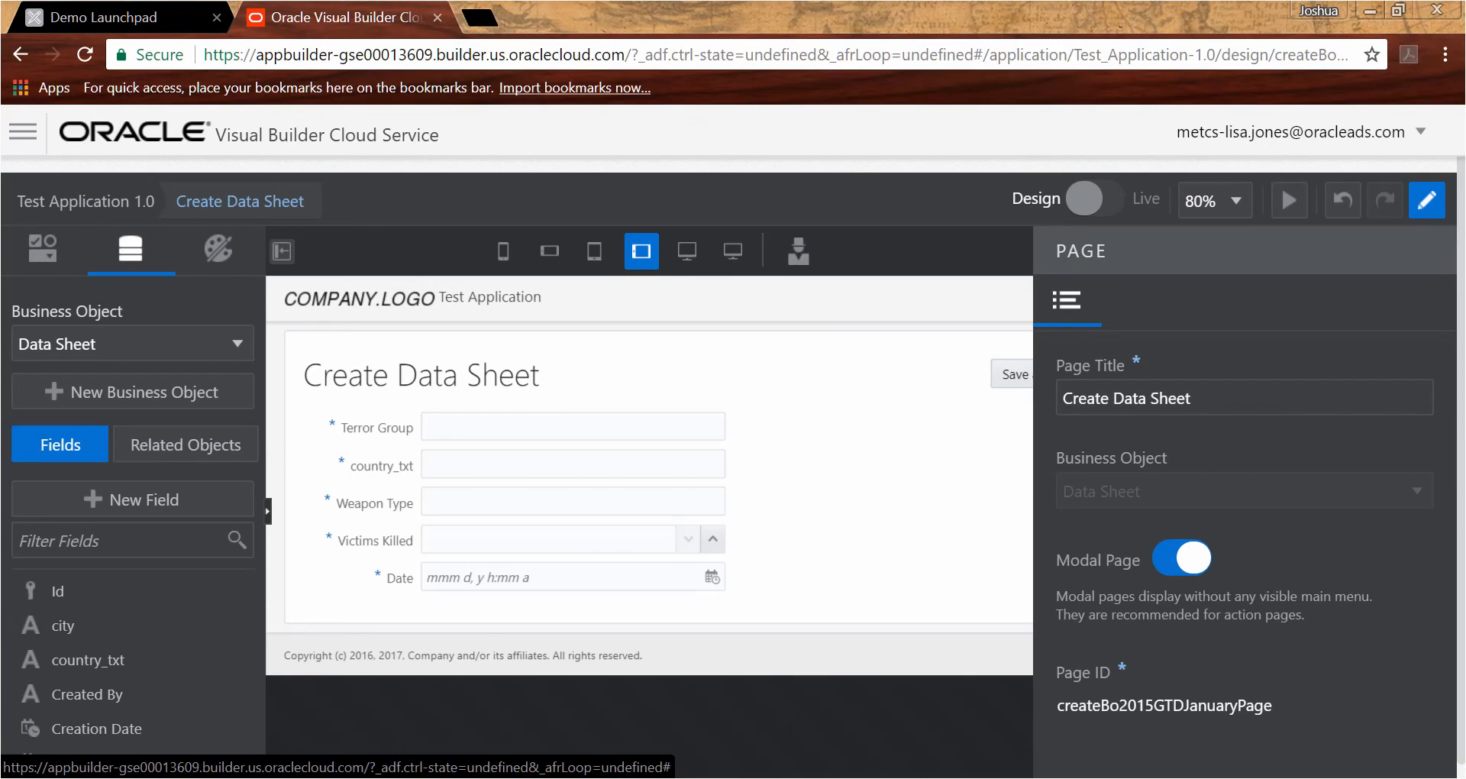
- In the application preview, create and save a record with Terror Group ISIS, country Iraq, weapon Firearms, 3 victims killed, dated Dec 2, 2010 5:00 PM
{"action": "left_click", "coordinate": [1282, 187]}
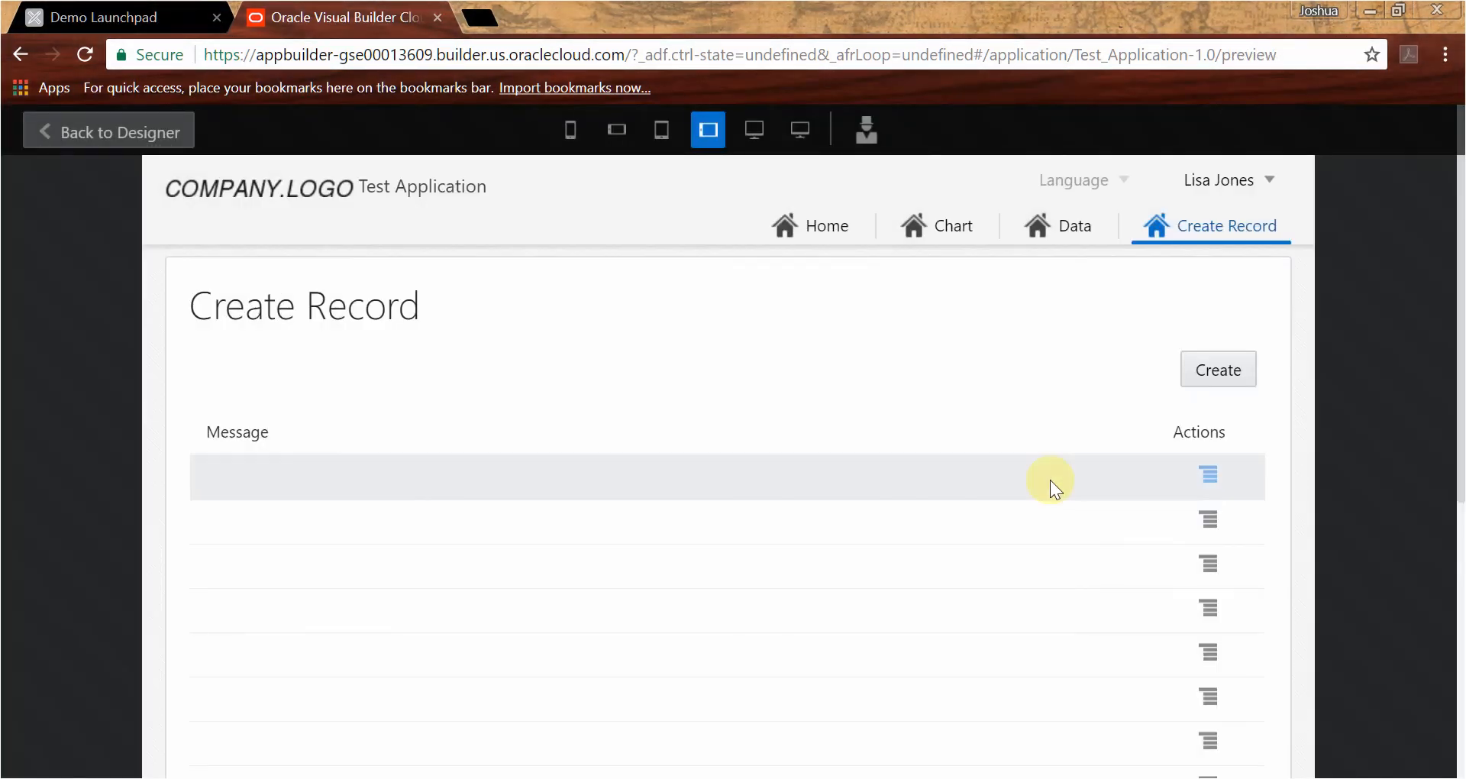
{"action": "left_click", "coordinate": [1219, 375]}
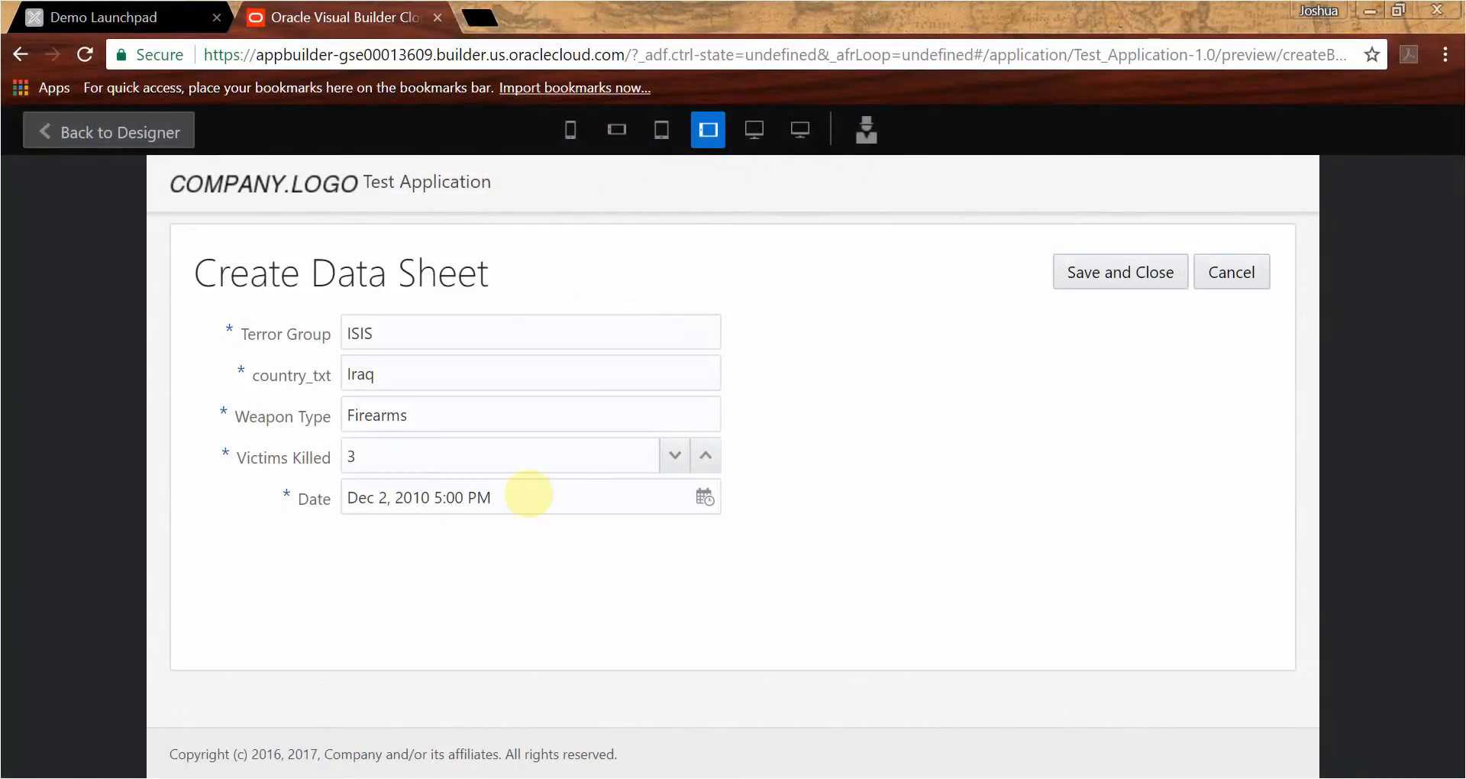
{"action": "left_click", "coordinate": [1126, 276]}
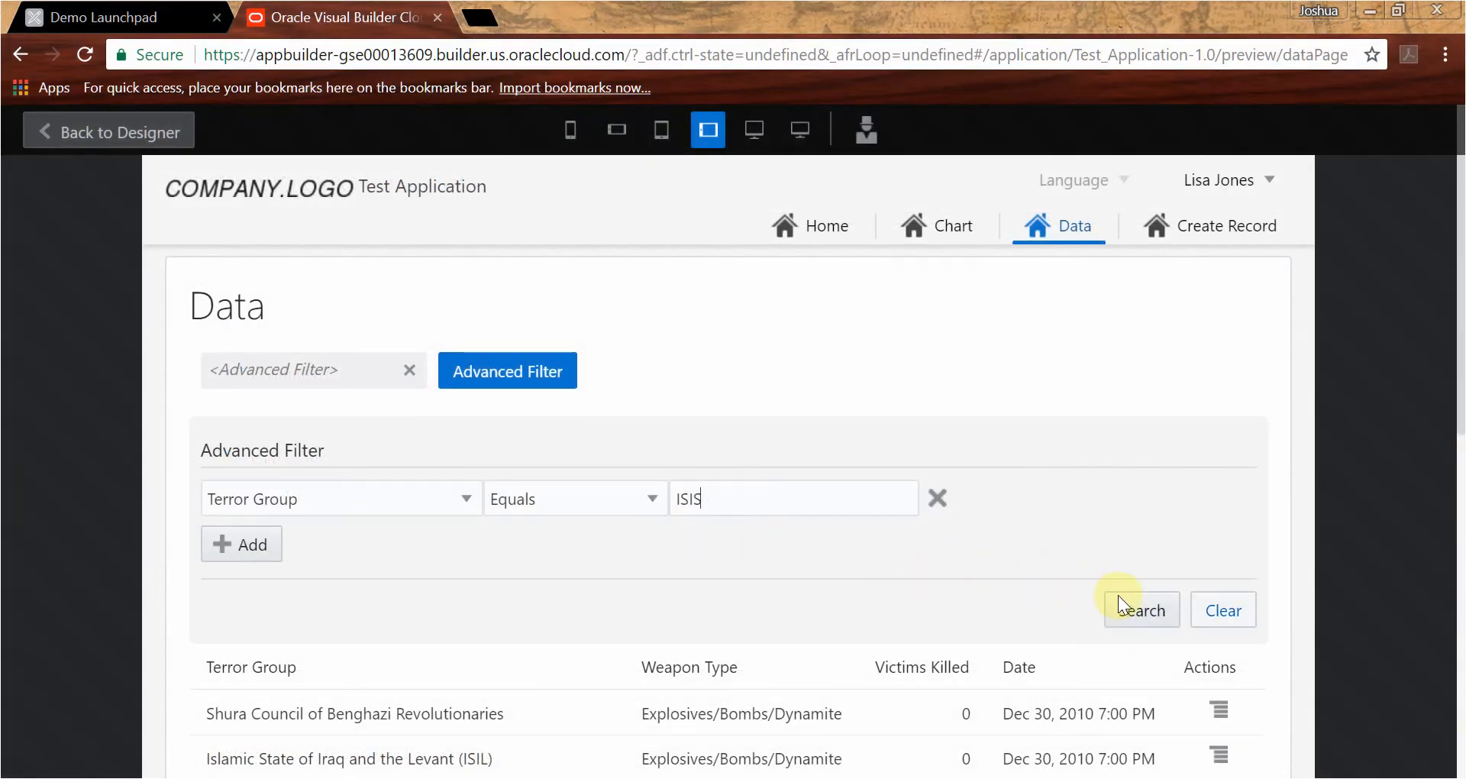
- Search the Data page with an advanced filter where Terror Group equals ISIS and review the matching records
{"action": "left_click", "coordinate": [1145, 603]}
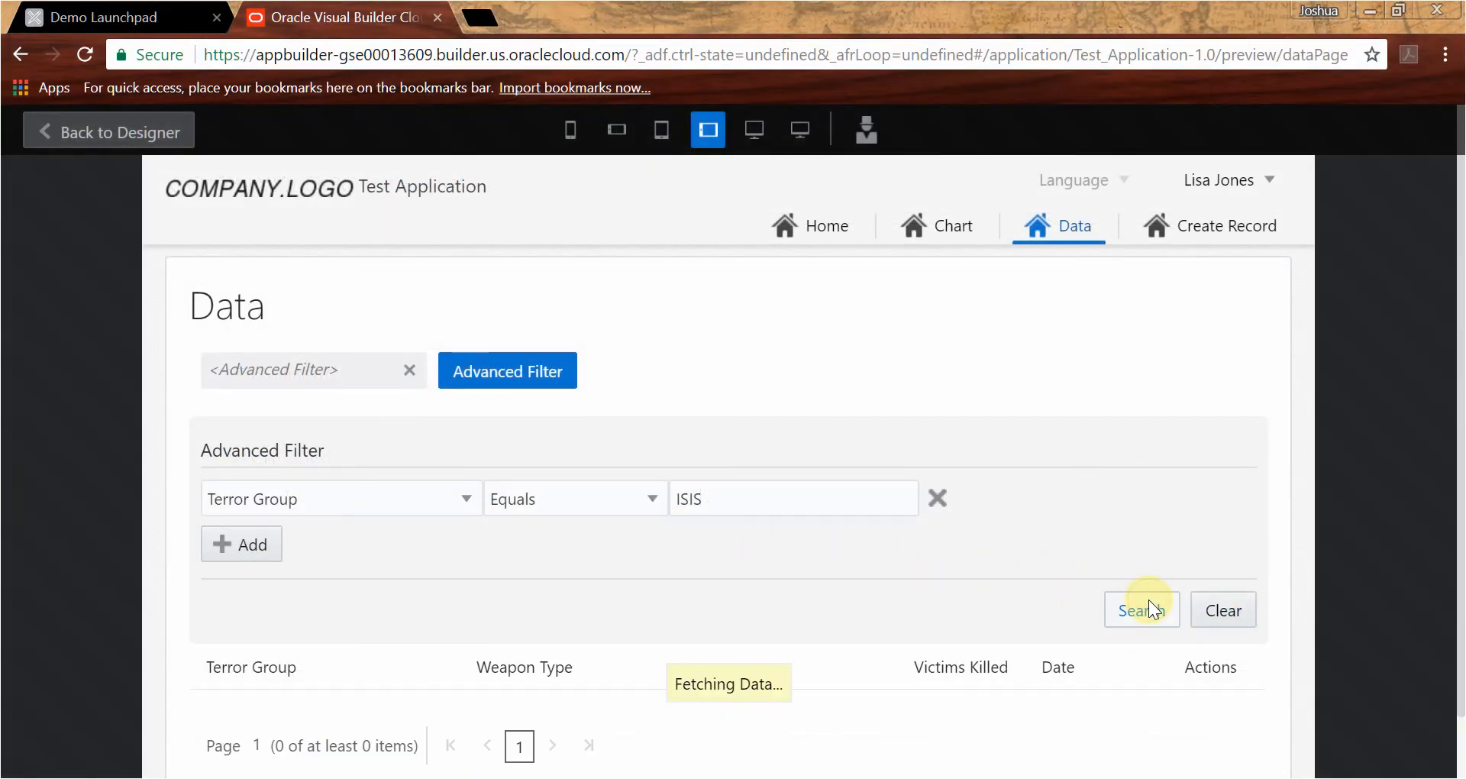
{"action": "scroll", "coordinate": [878, 626], "scroll_direction": "down", "scroll_amount": 2}
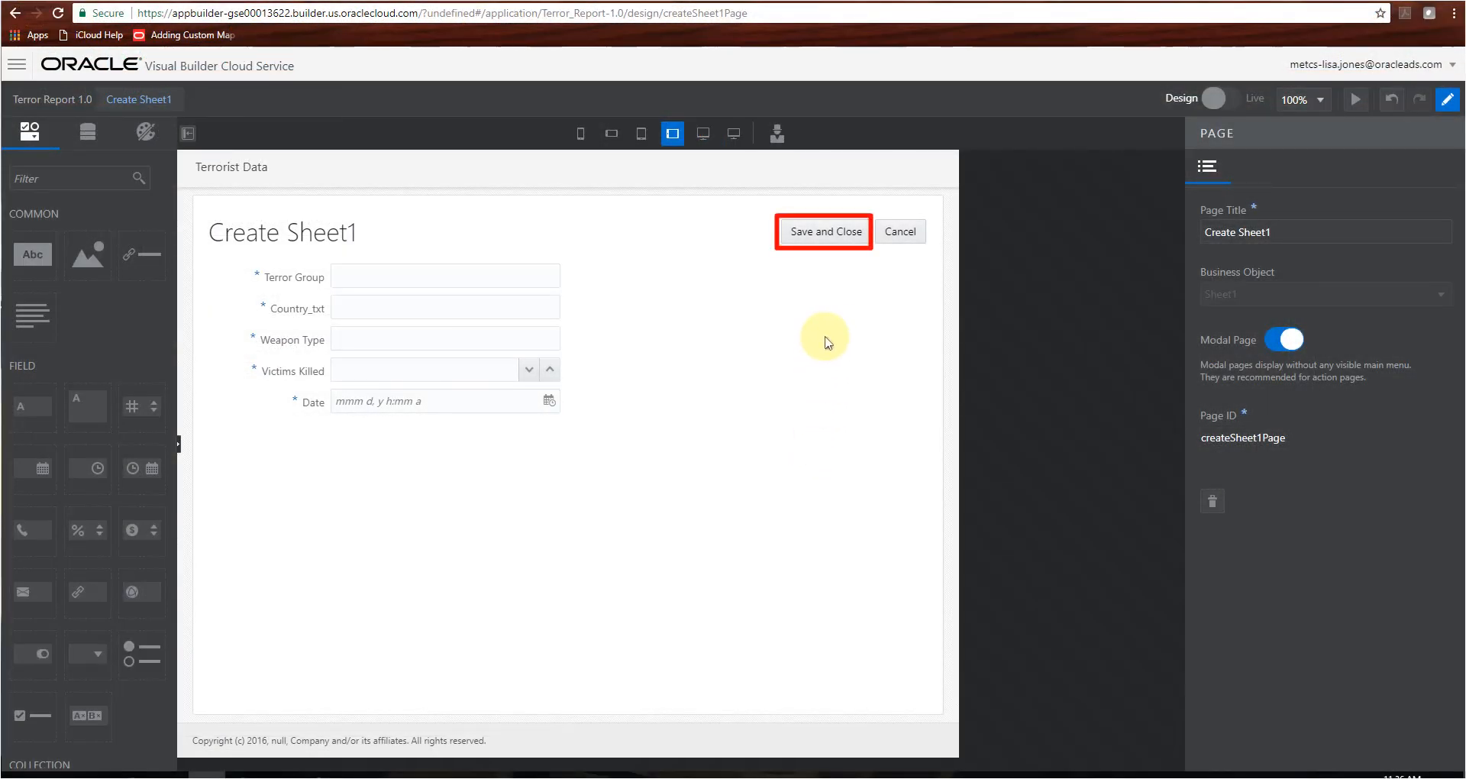
- Open the Save and Close action on the Create Sheet1 page, examine its underlying code and return to the visual action view
{"action": "left_click", "coordinate": [832, 242]}
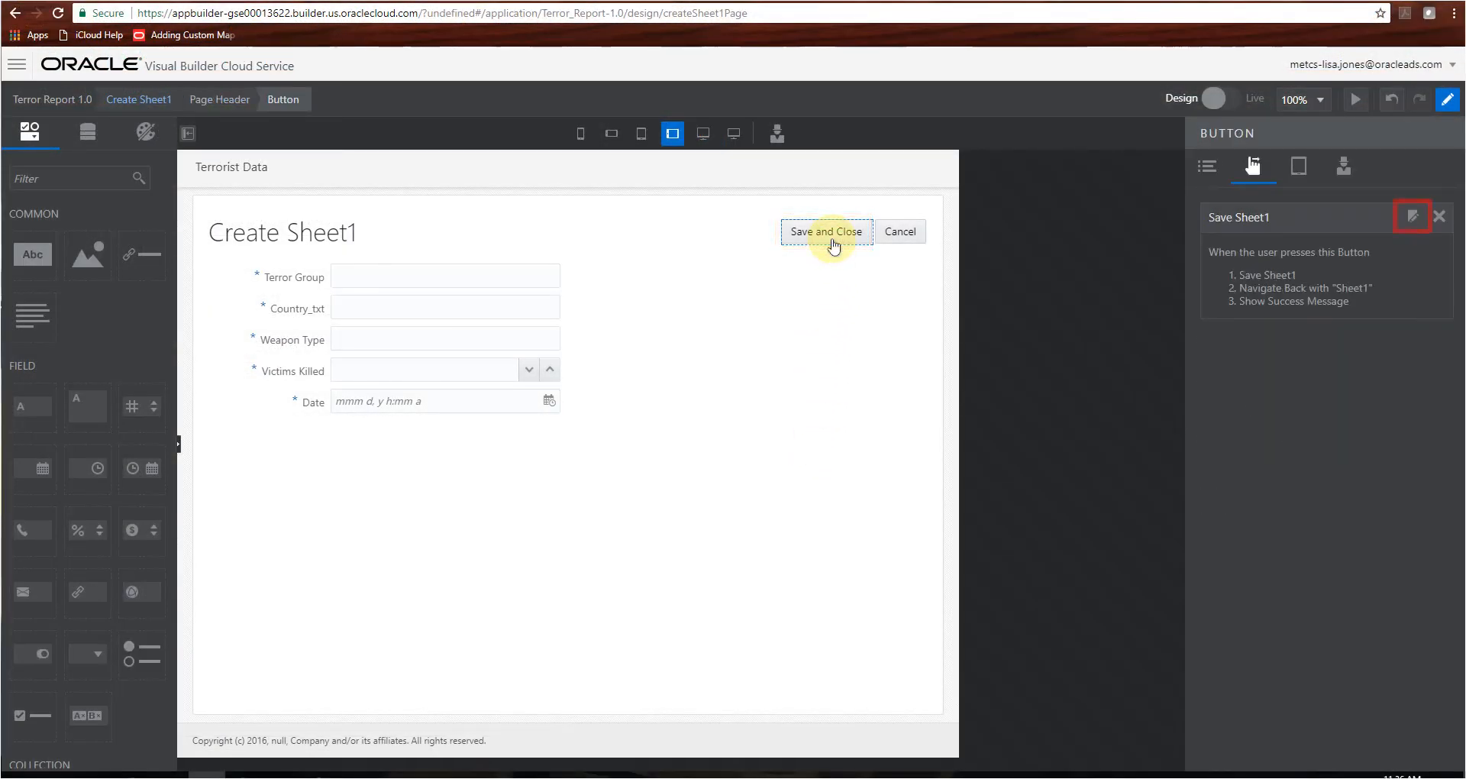
{"action": "left_click", "coordinate": [1412, 218]}
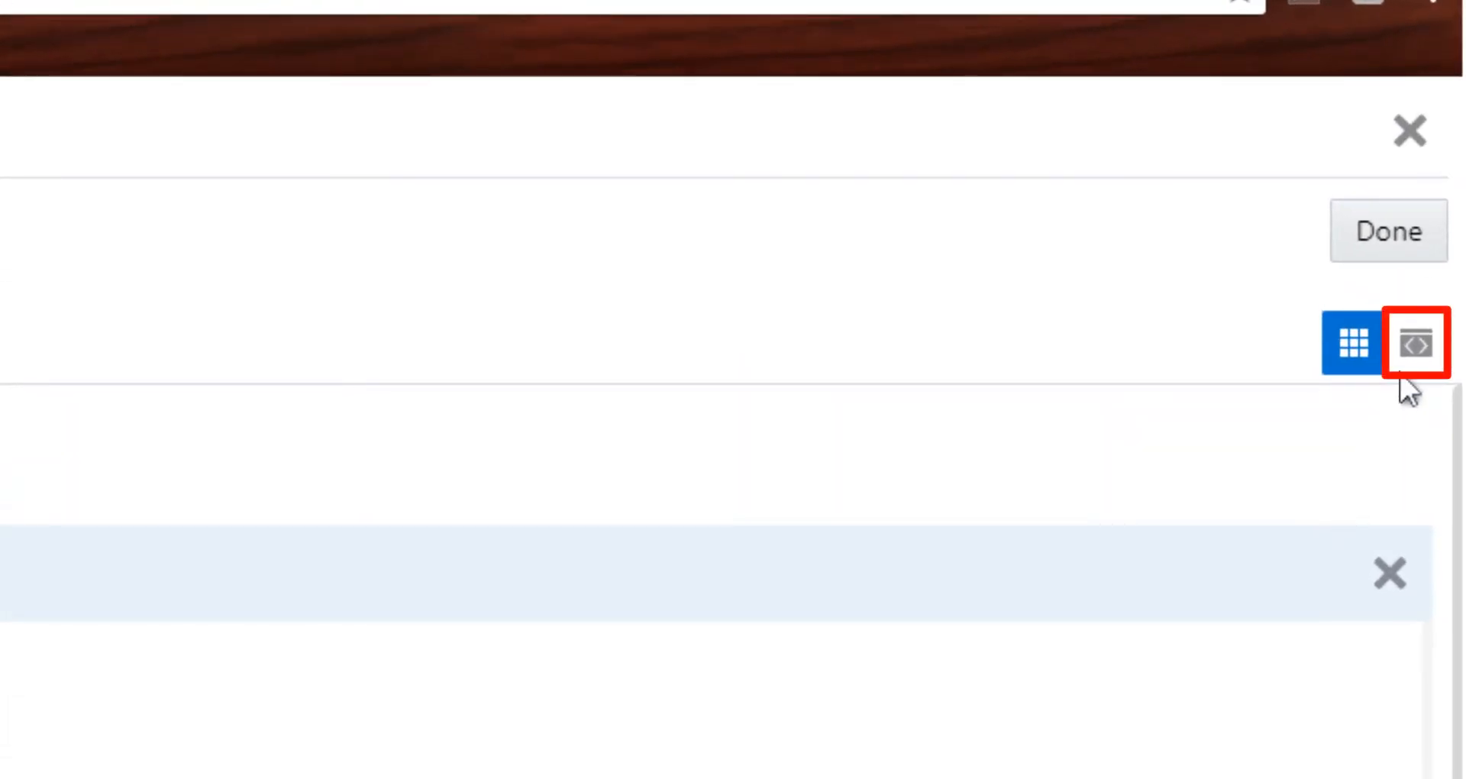
{"action": "left_click", "coordinate": [1415, 341]}
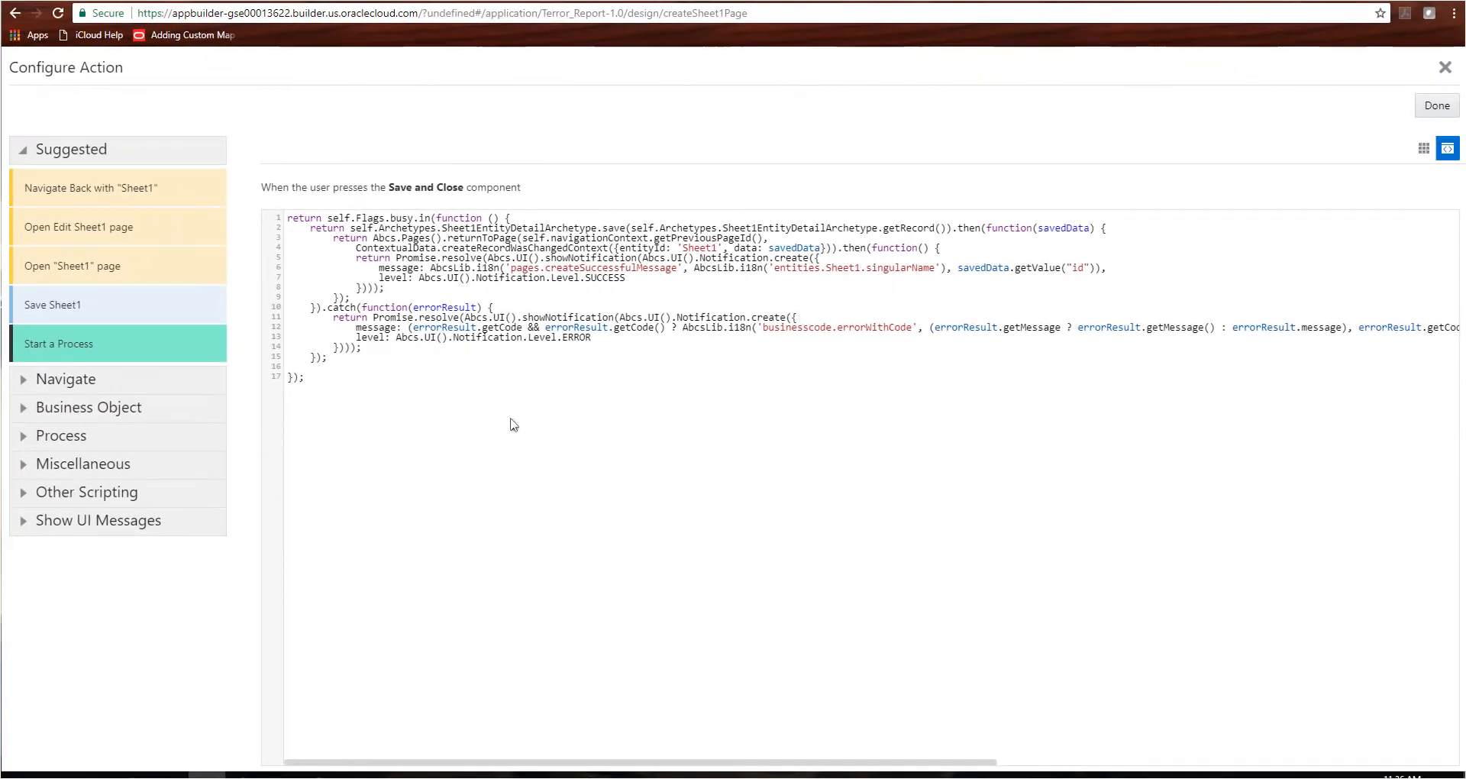
{"action": "left_click_drag", "start_coordinate": [373, 400], "coordinate": [287, 217]}
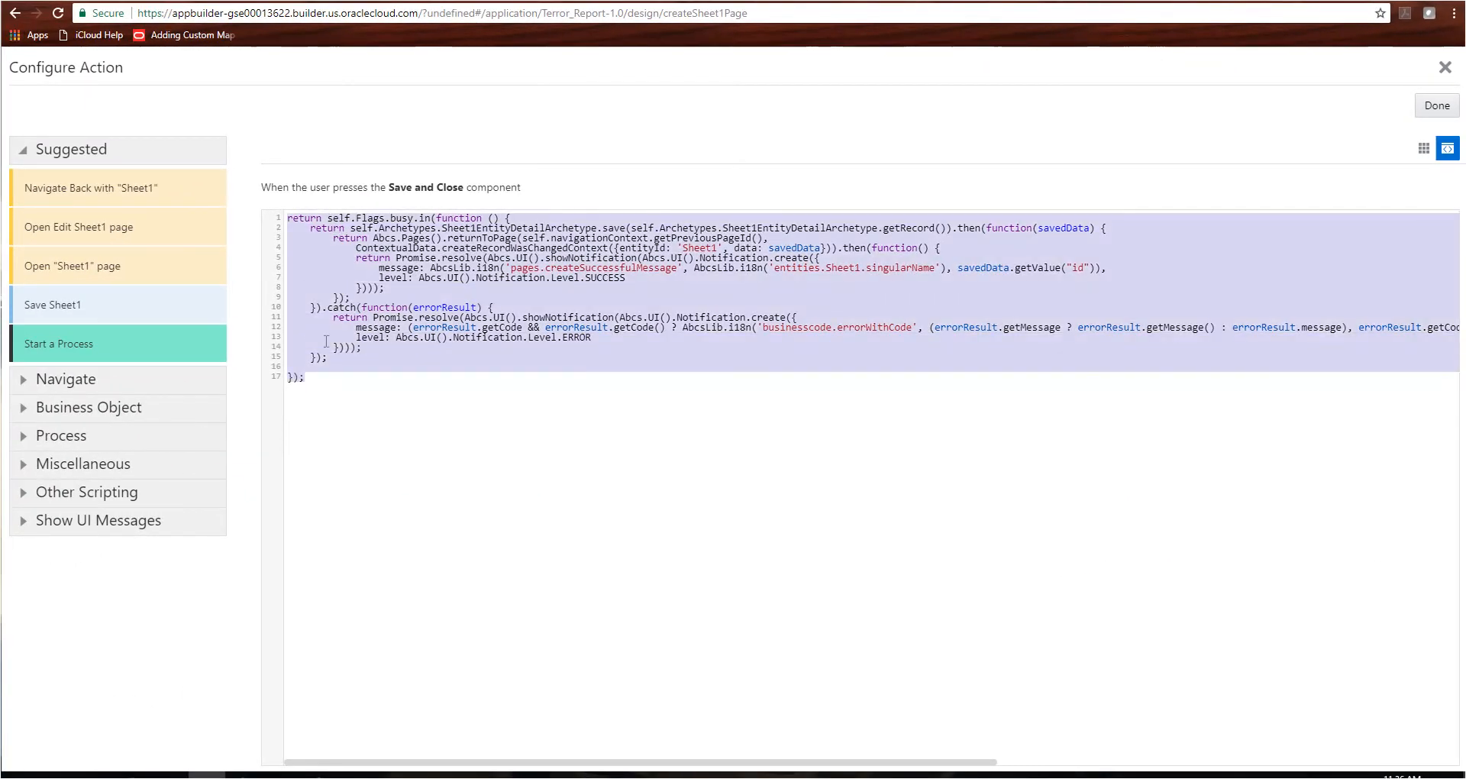
{"action": "left_click", "coordinate": [380, 541]}
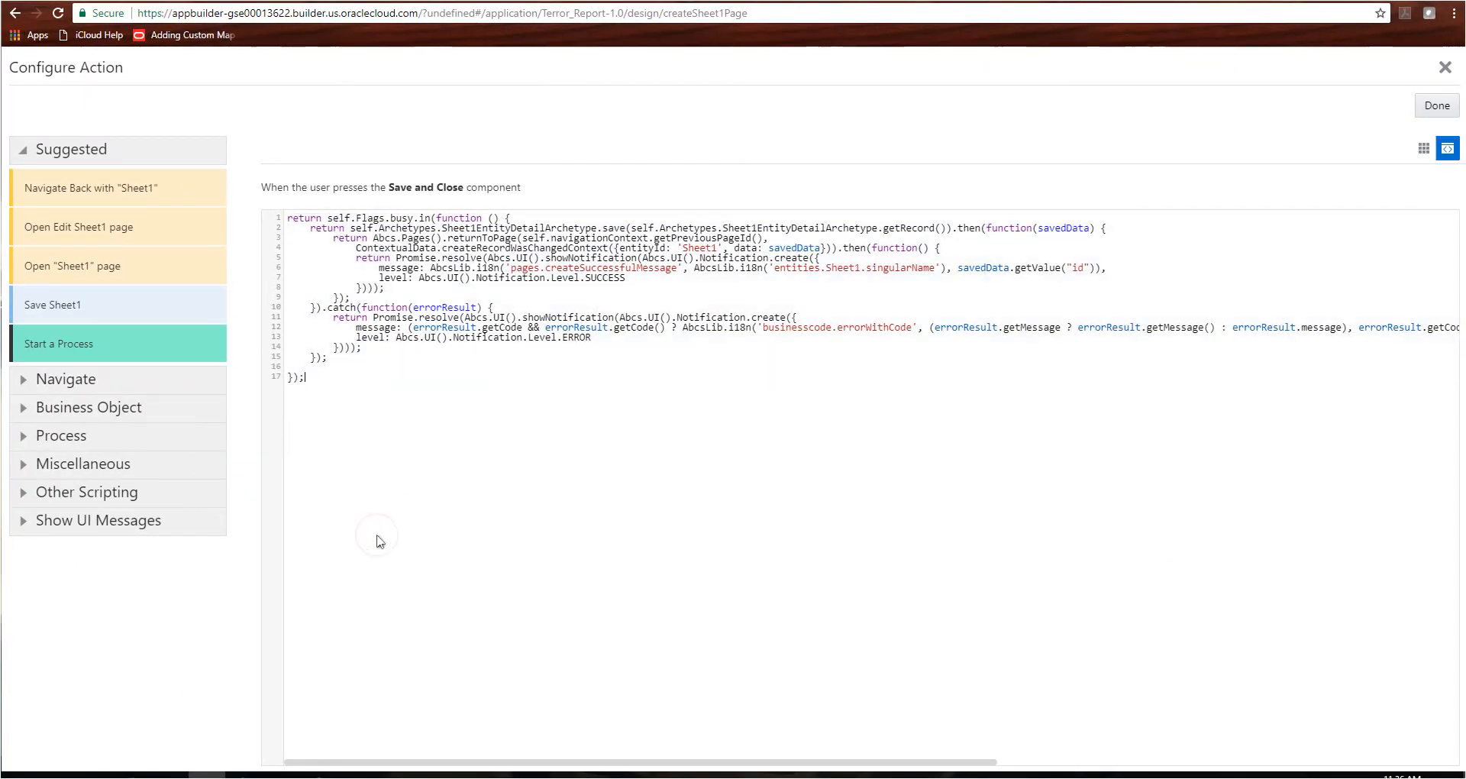
{"action": "left_click", "coordinate": [1423, 150]}
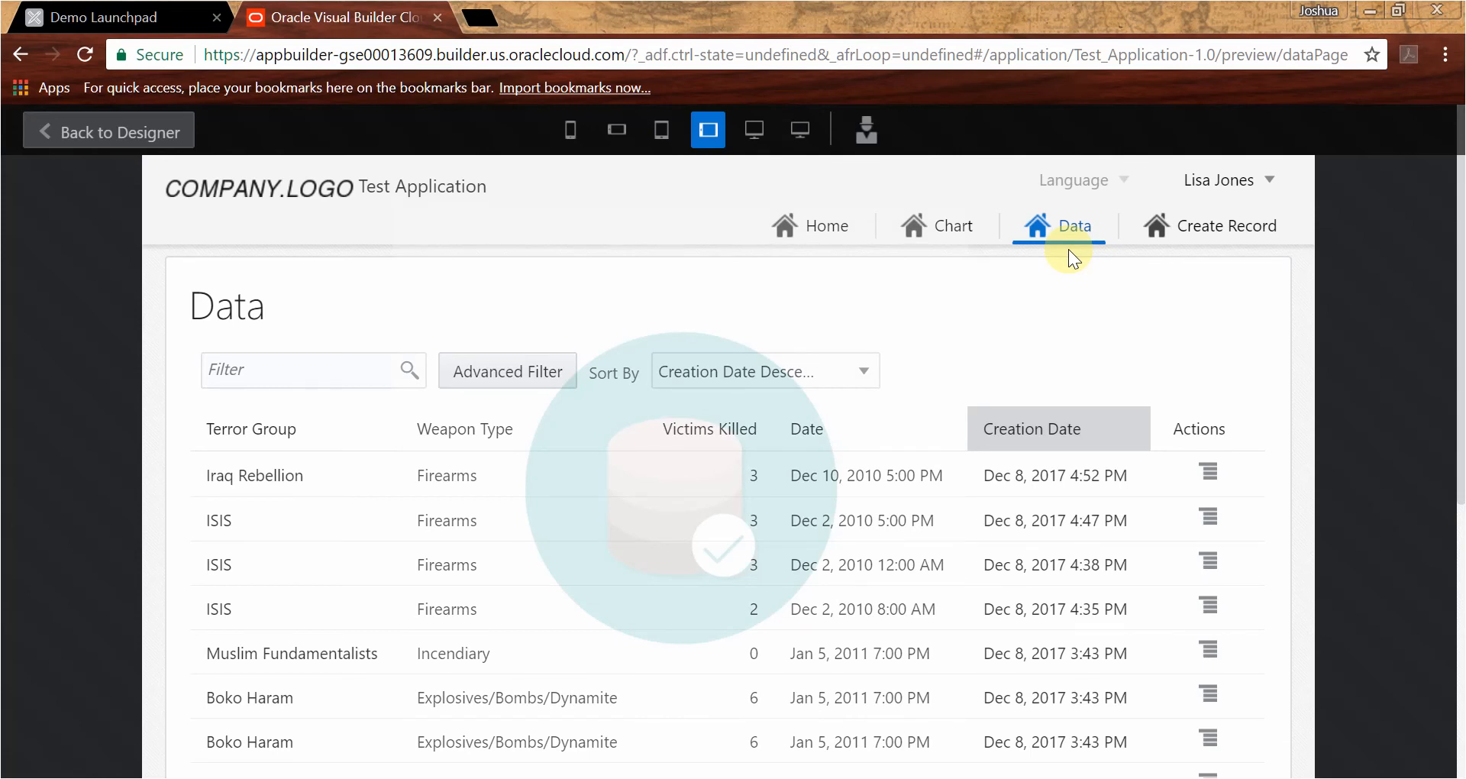
- Review the Chart page and the Create Record page in the Test Application preview
{"action": "left_click", "coordinate": [931, 229]}
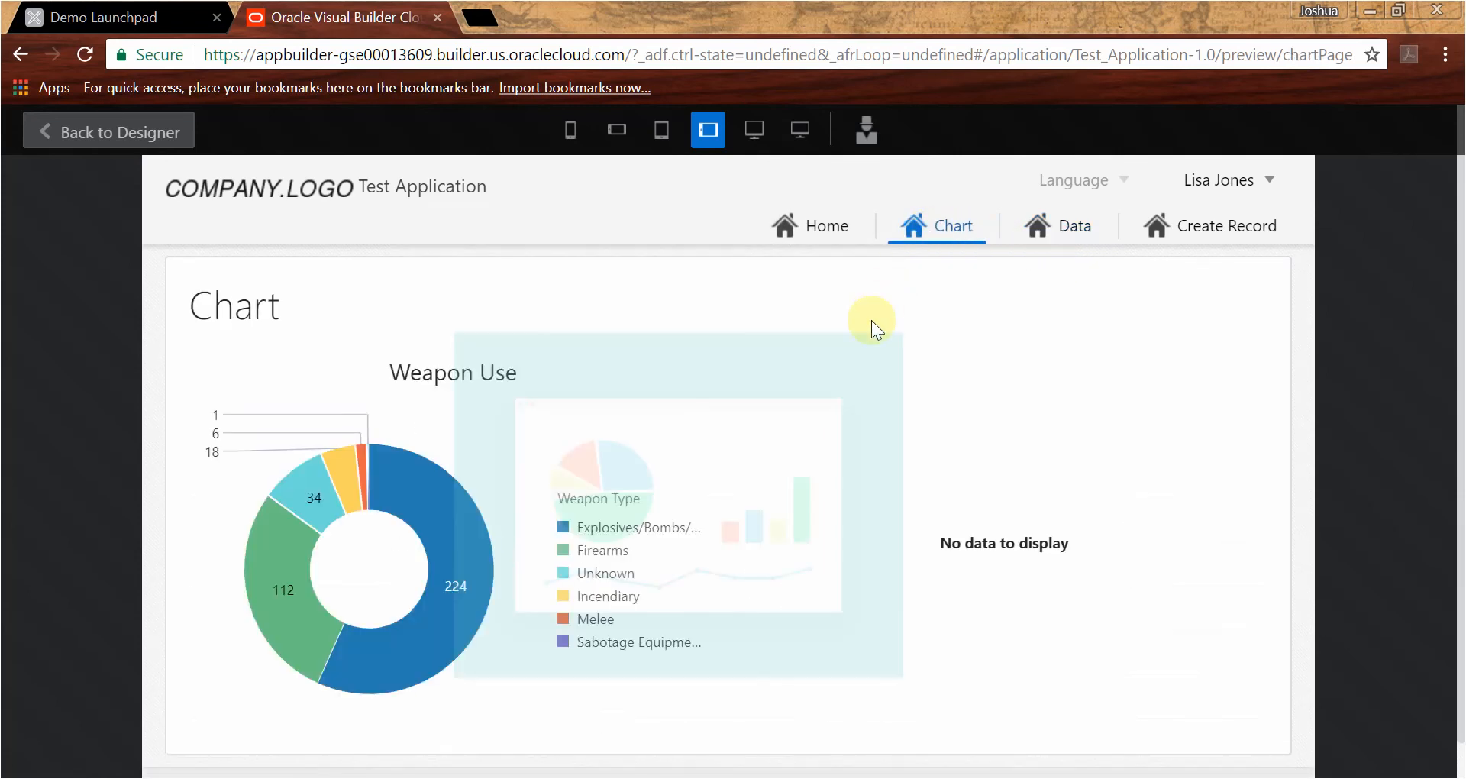
{"action": "left_click", "coordinate": [1189, 223]}
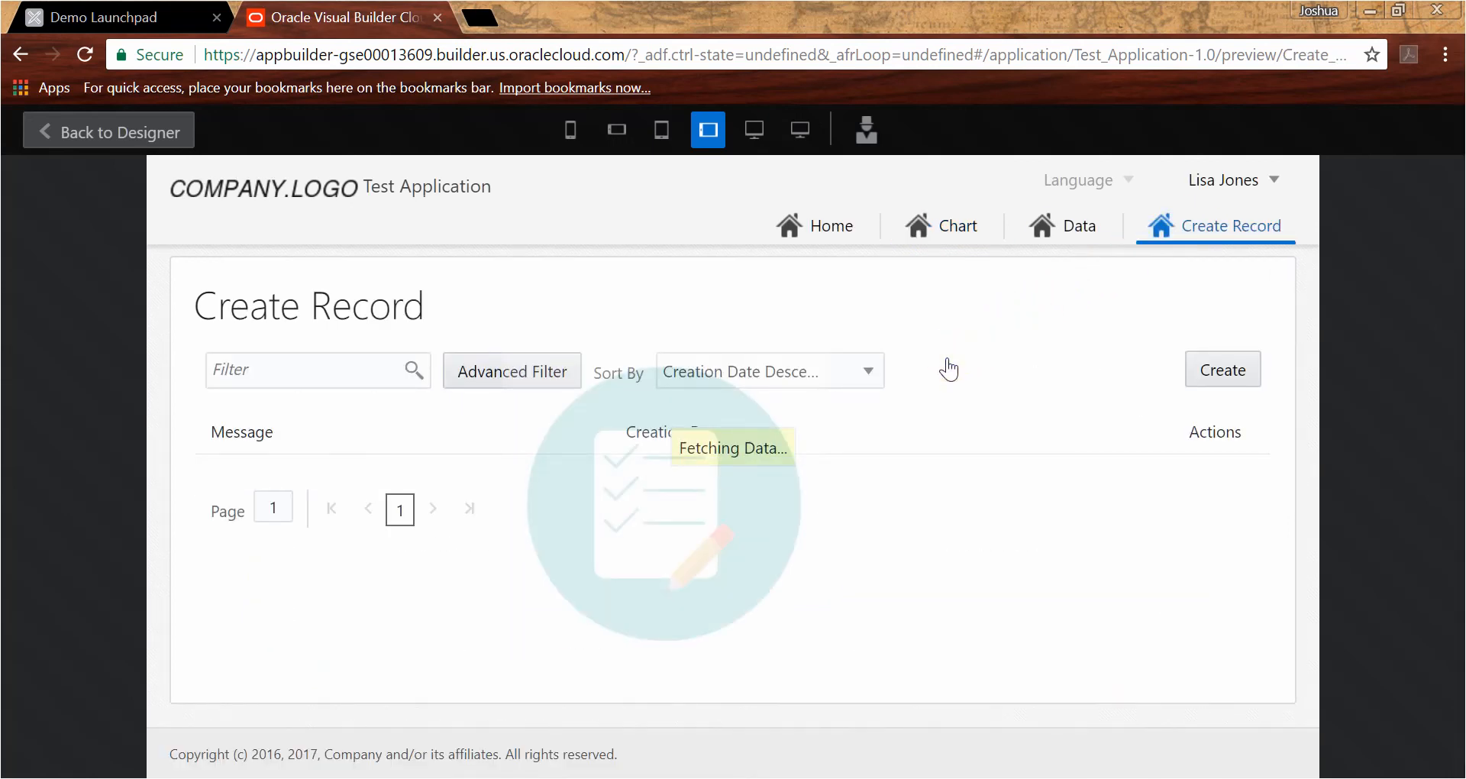